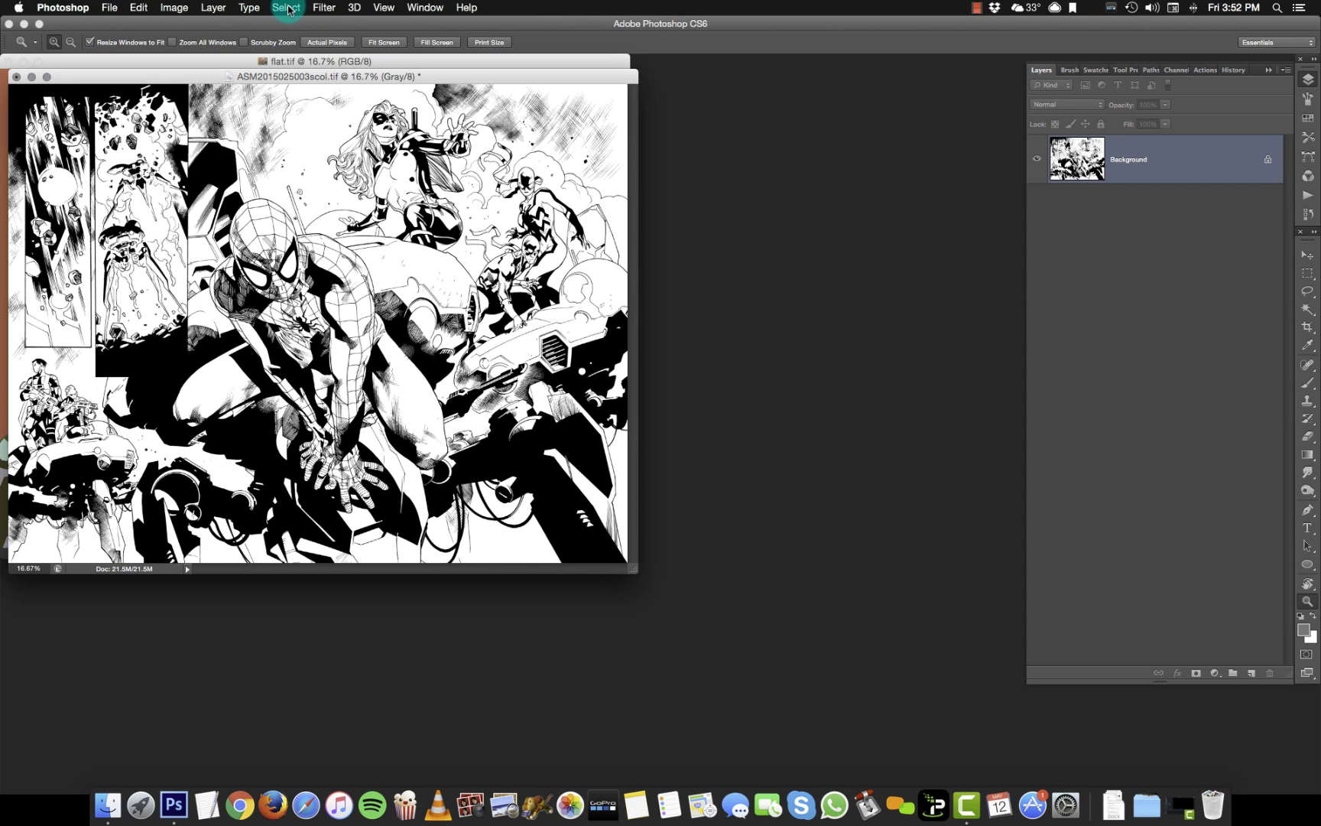
# Show the Channels panel and convert the grayscale page to RGB Color mode.
pyautogui.click(425, 7)
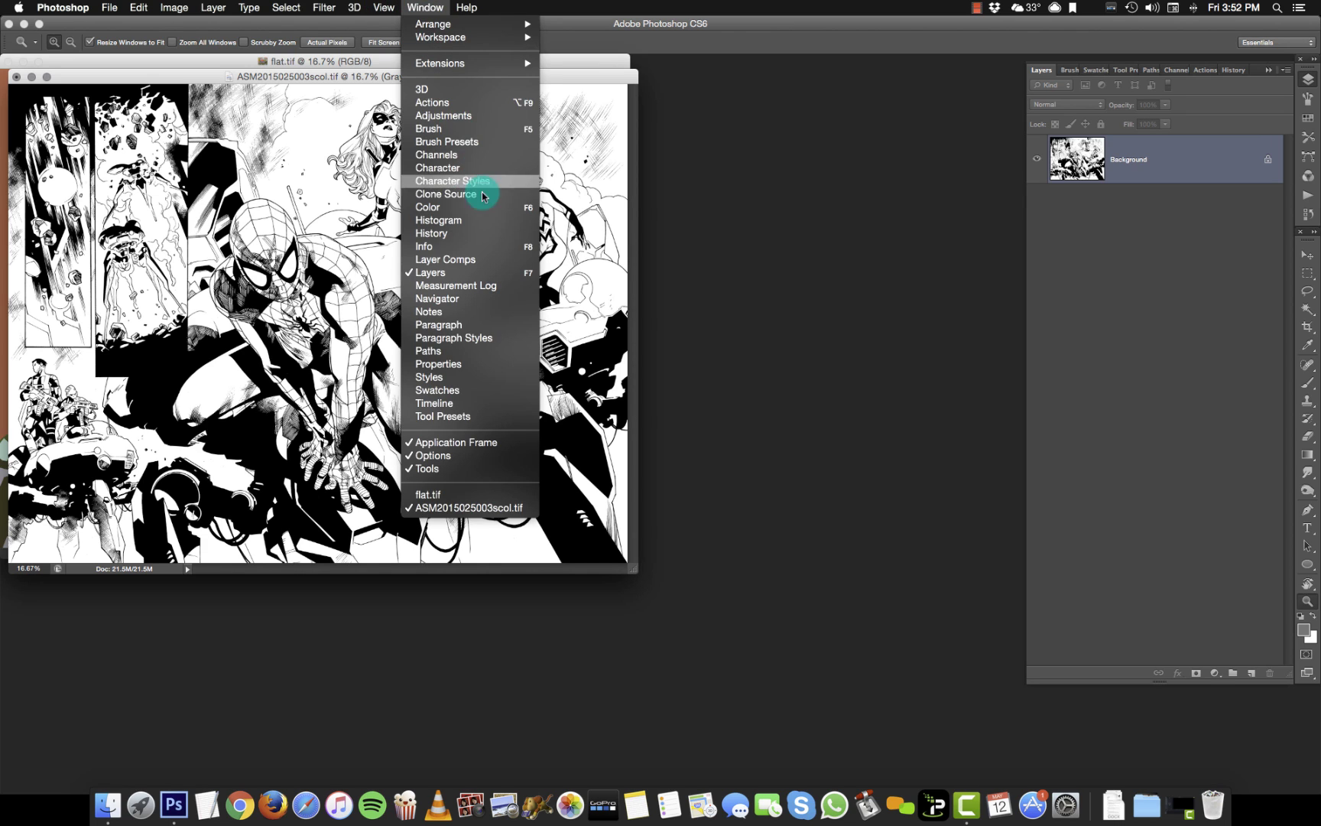
pyautogui.click(486, 155)
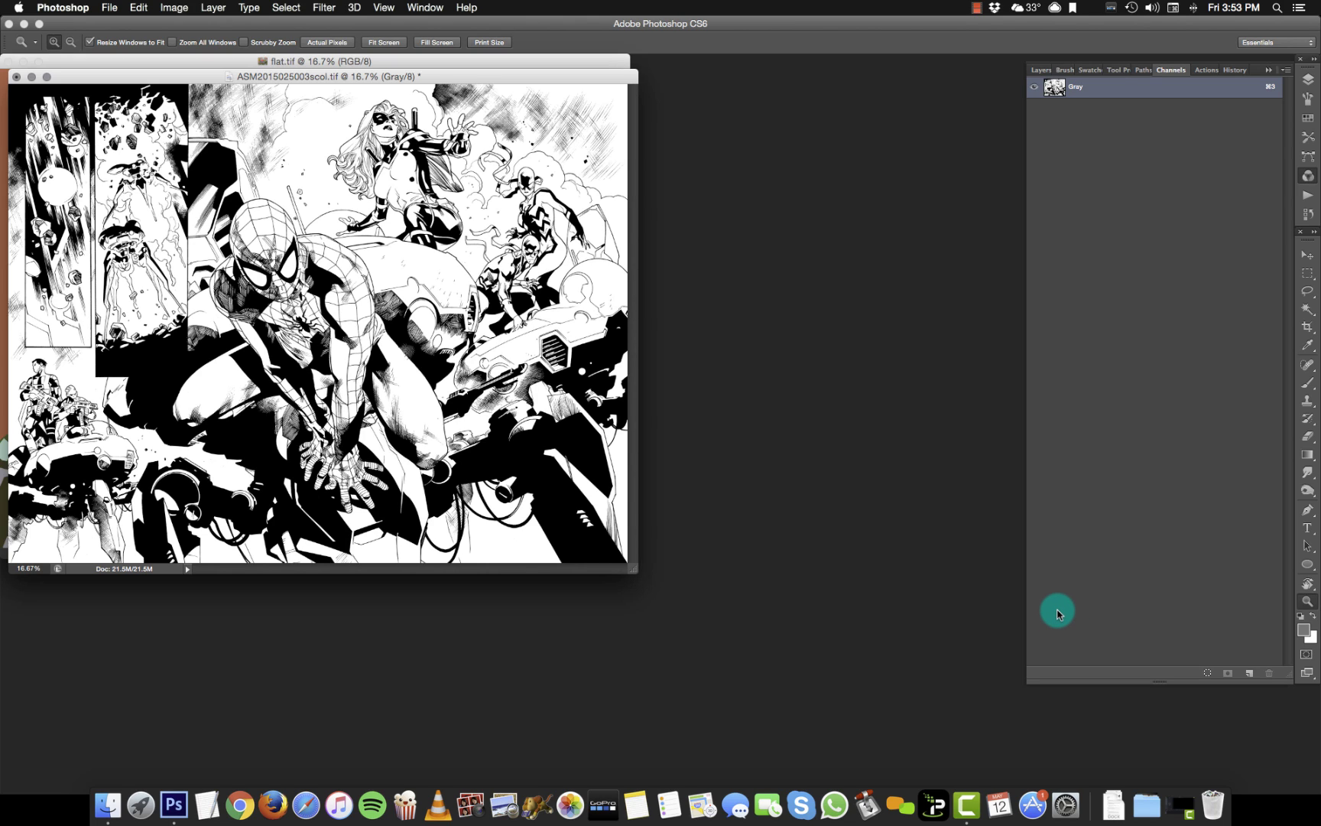
pyautogui.click(178, 8)
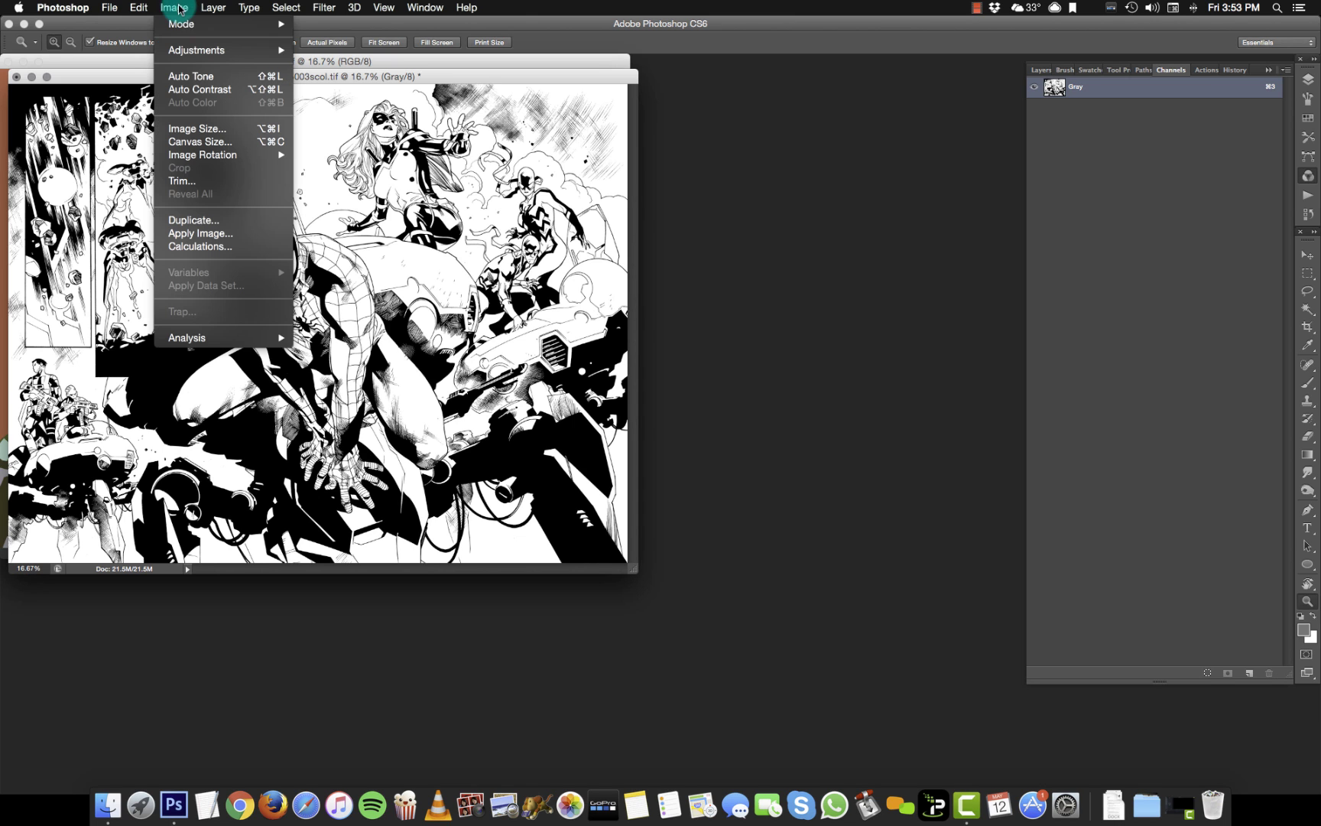
pyautogui.moveTo(182, 24)
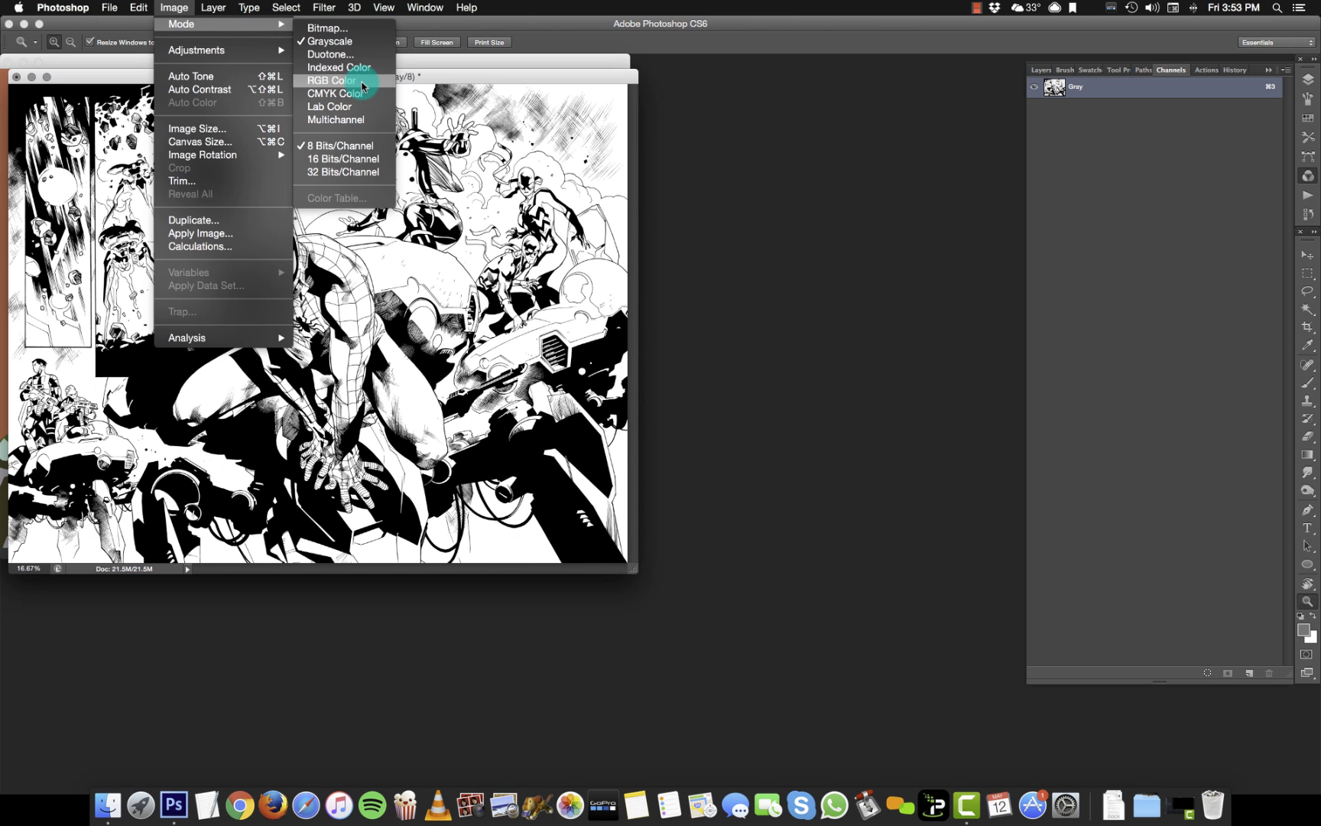
pyautogui.click(362, 83)
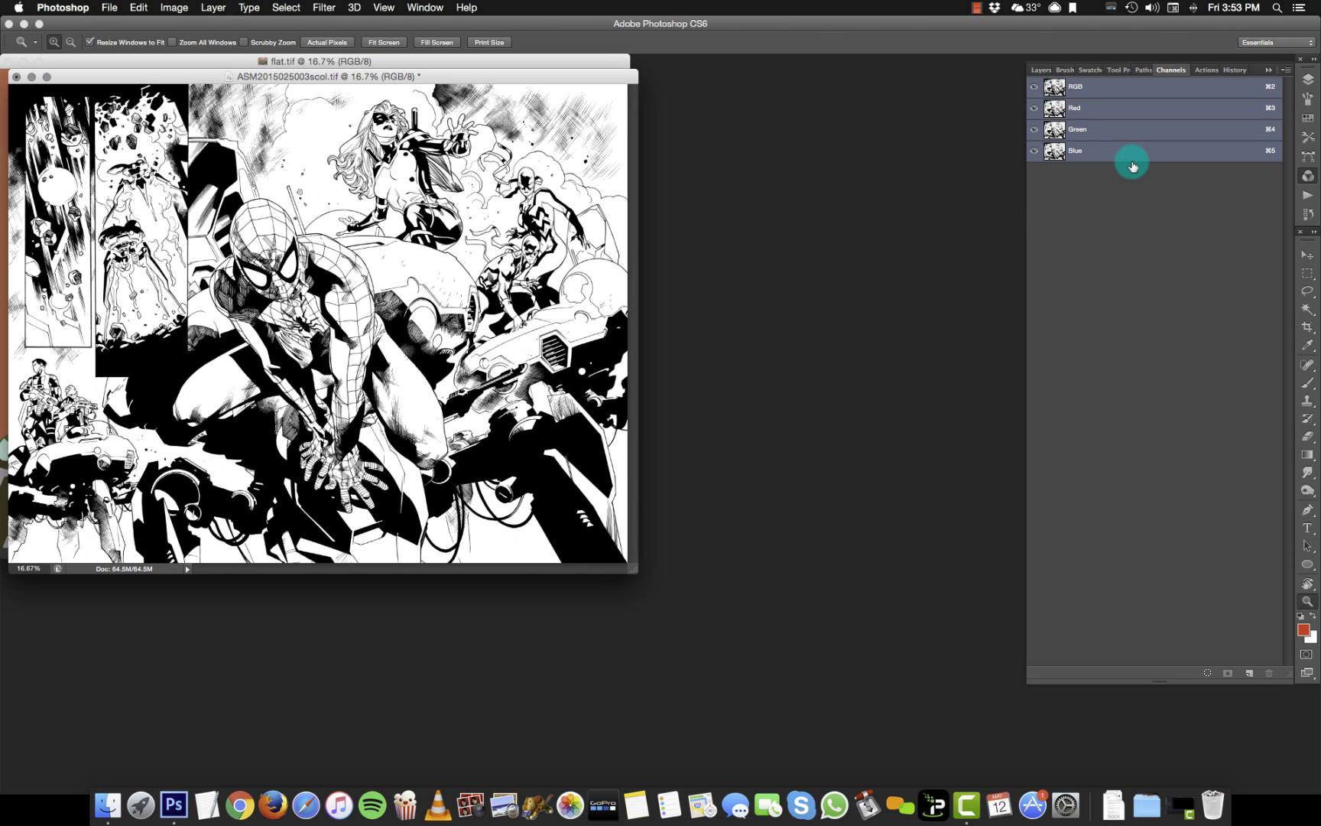
# Load the RGB channel's luminosity as a selection and add an empty Layer 1 above Background.
pyautogui.click(1307, 80)
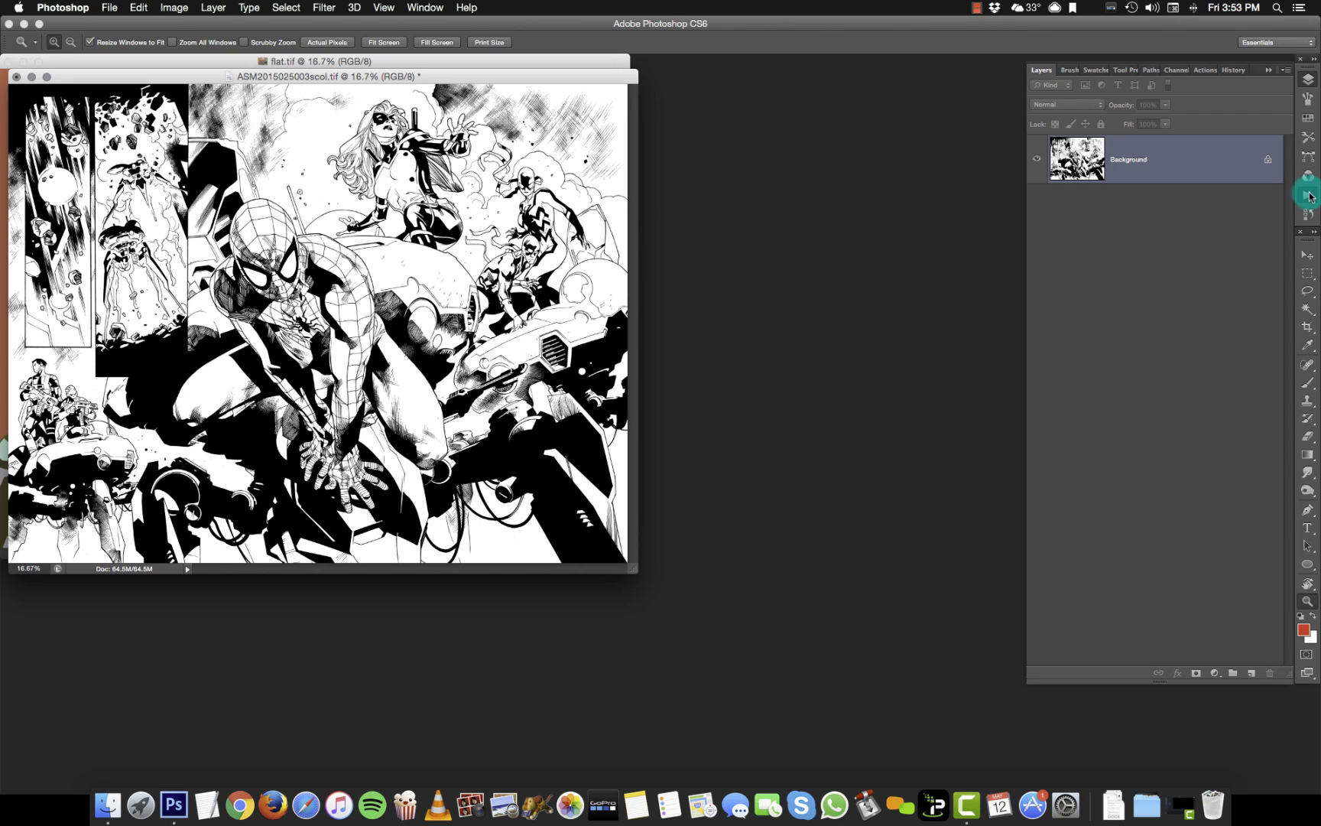
pyautogui.click(1301, 184)
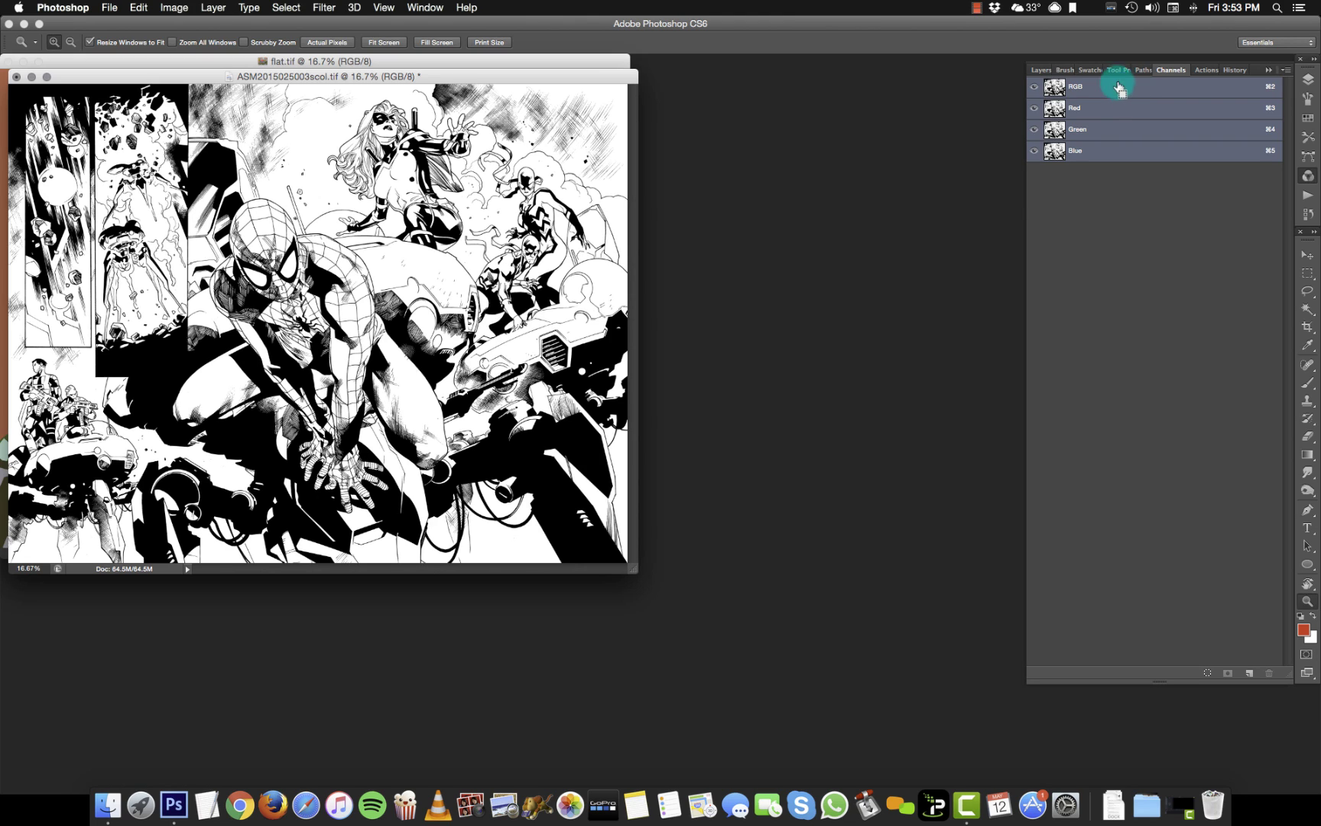
pyautogui.moveTo(1132, 91); pyautogui.dragTo(1087, 90)
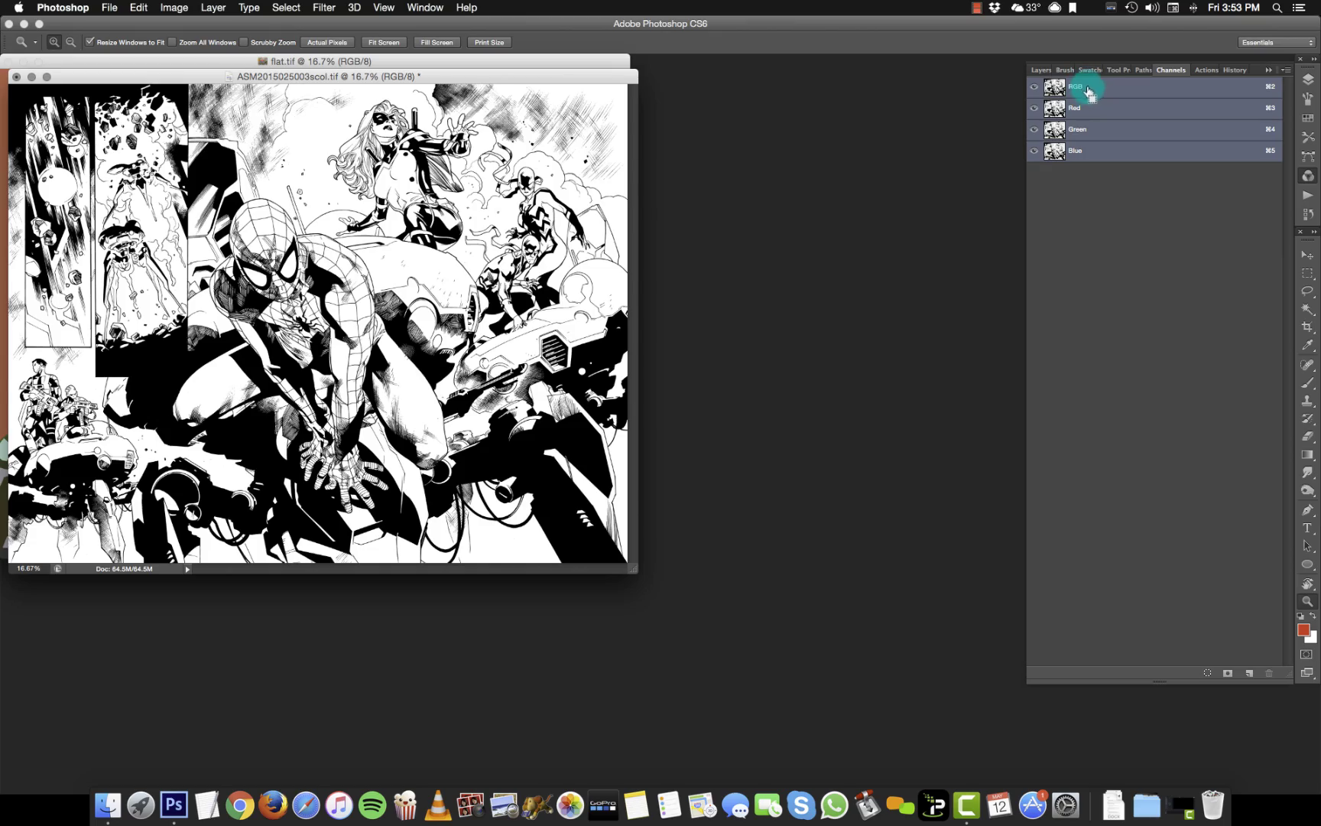
pyautogui.keyDown('super'); pyautogui.click(1087, 92); pyautogui.keyUp('super')
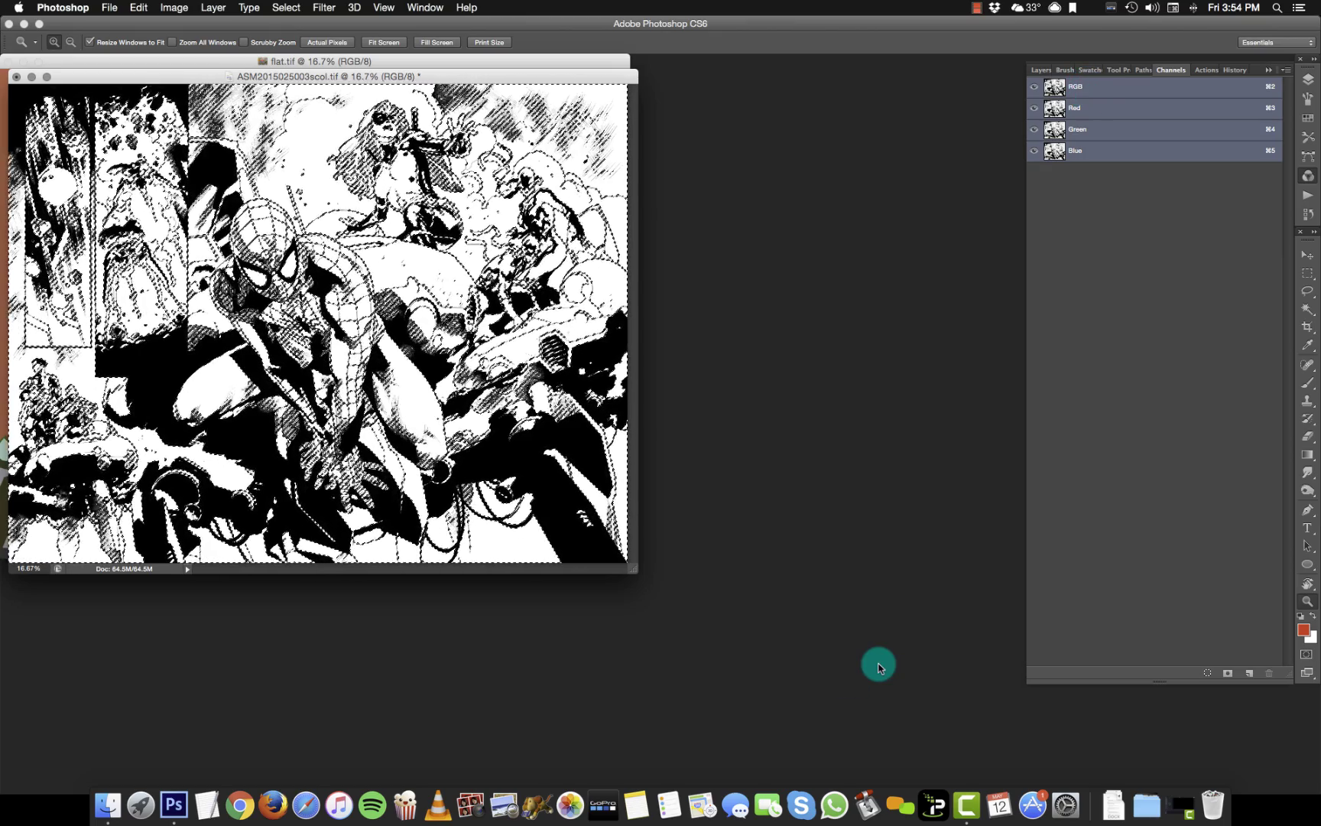
pyautogui.click(1306, 80)
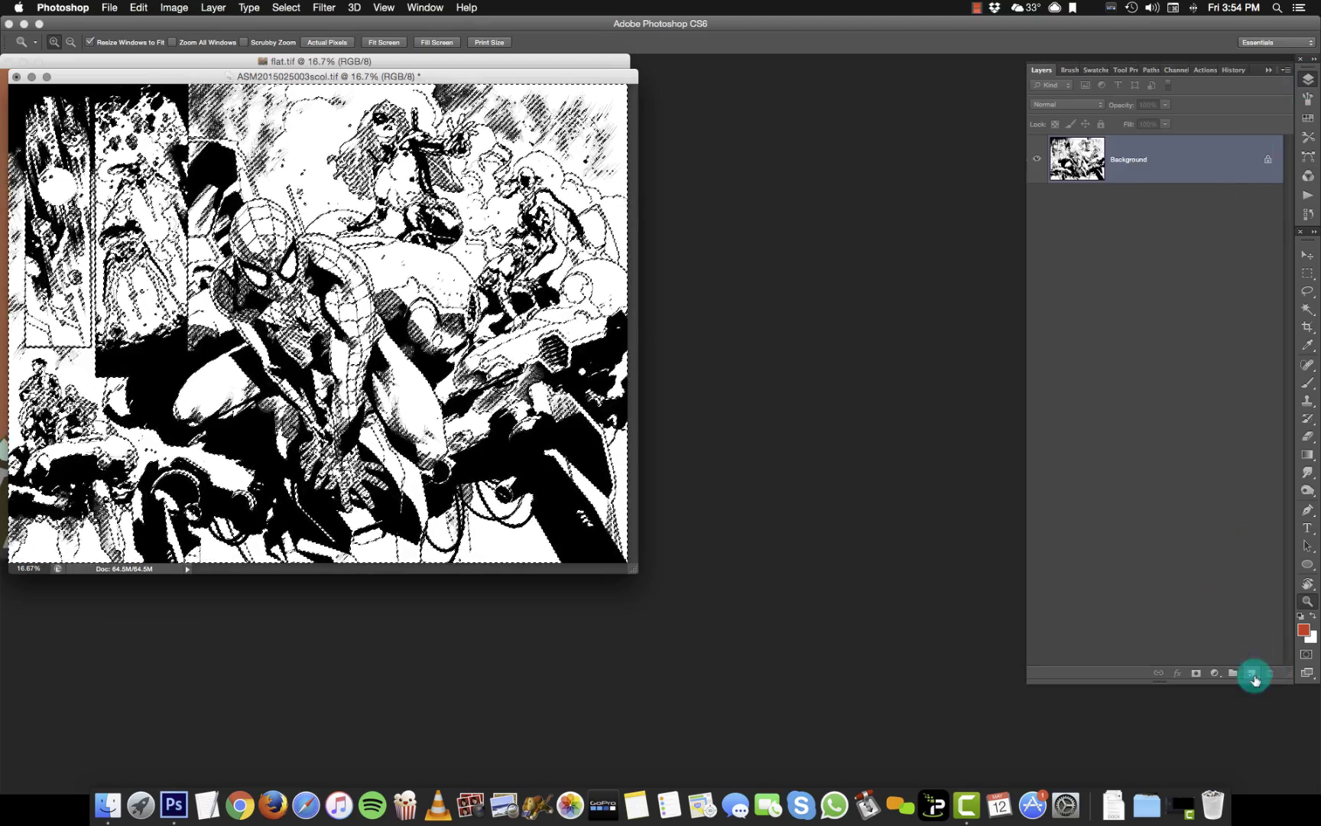
pyautogui.click(1253, 674)
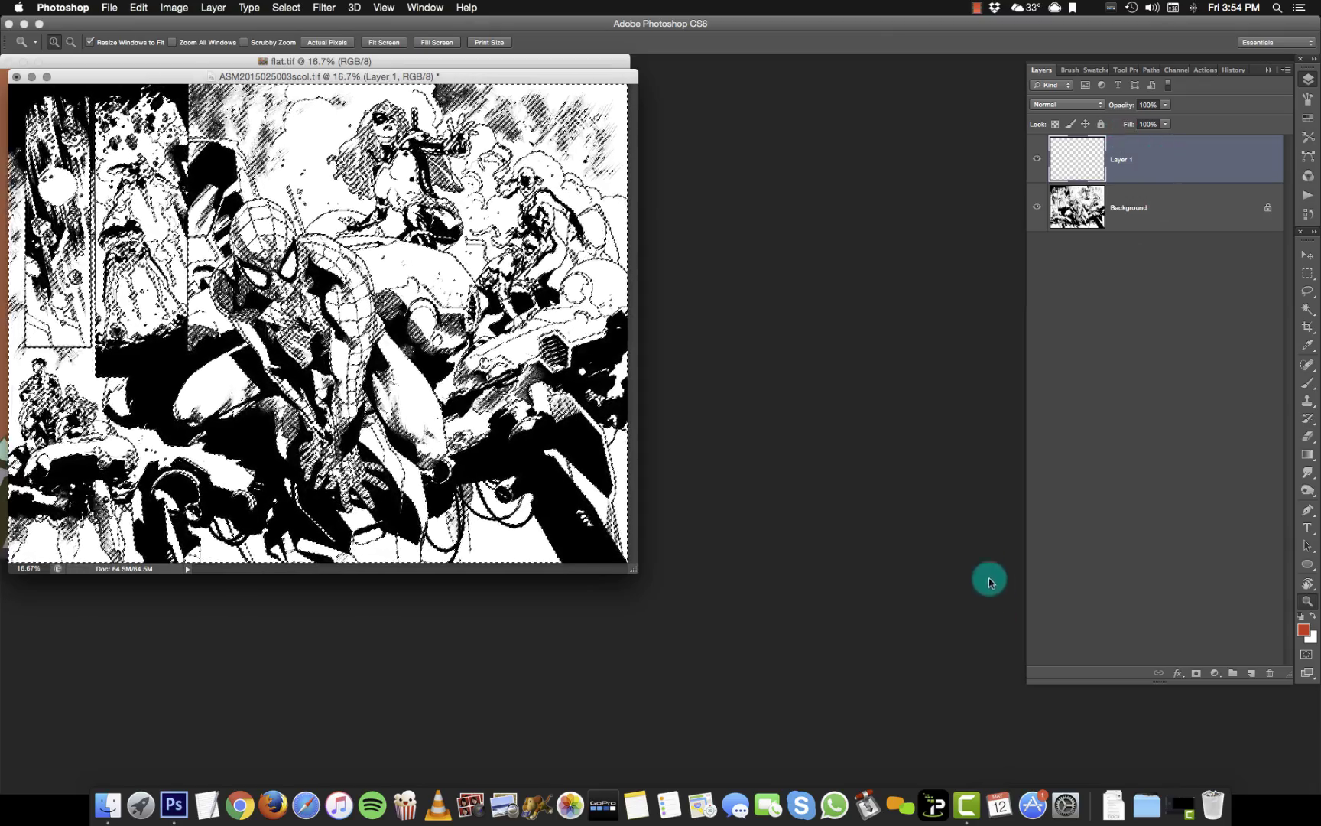
# Invert the luminosity selection with Select > Inverse so it covers the dark linework.
pyautogui.click(286, 8)
pyautogui.moveTo(296, 180)
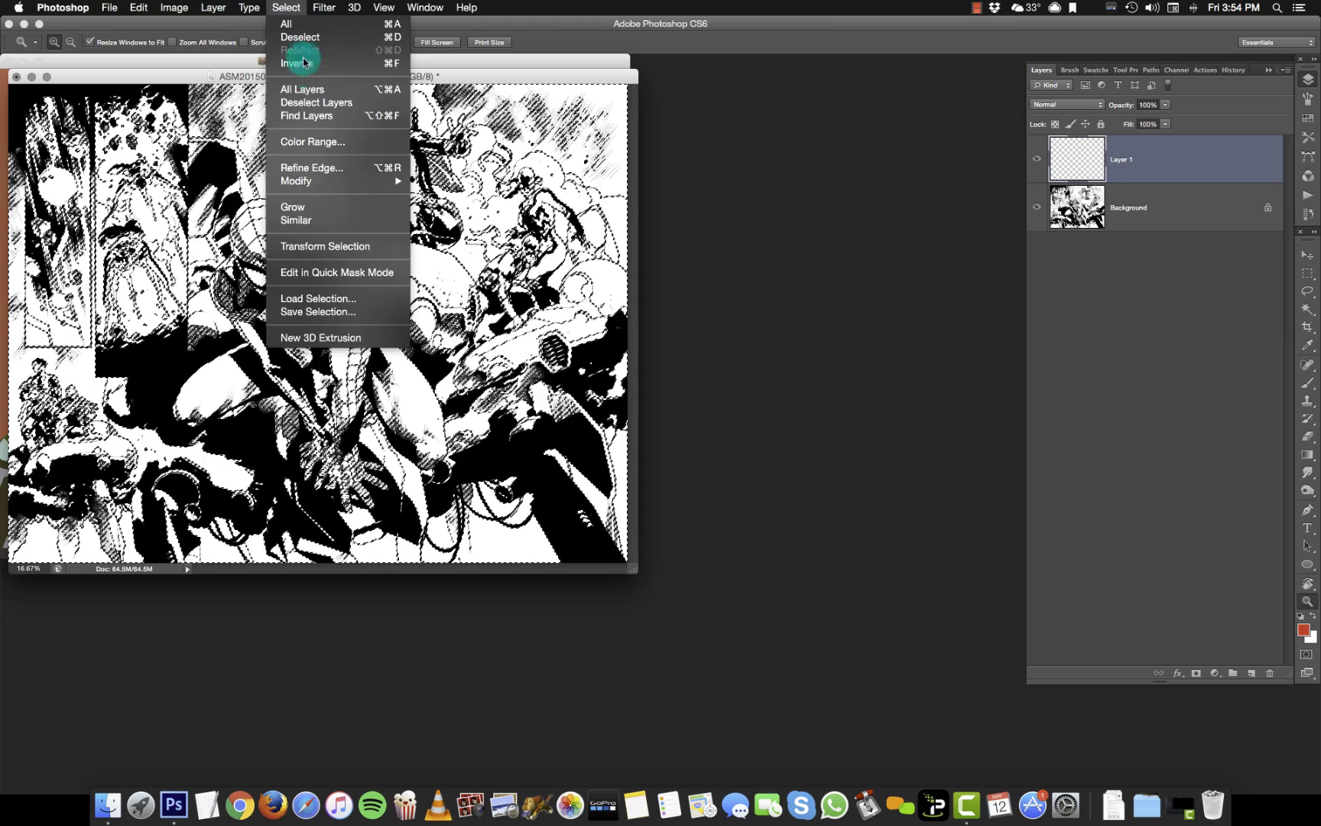
pyautogui.click(335, 73)
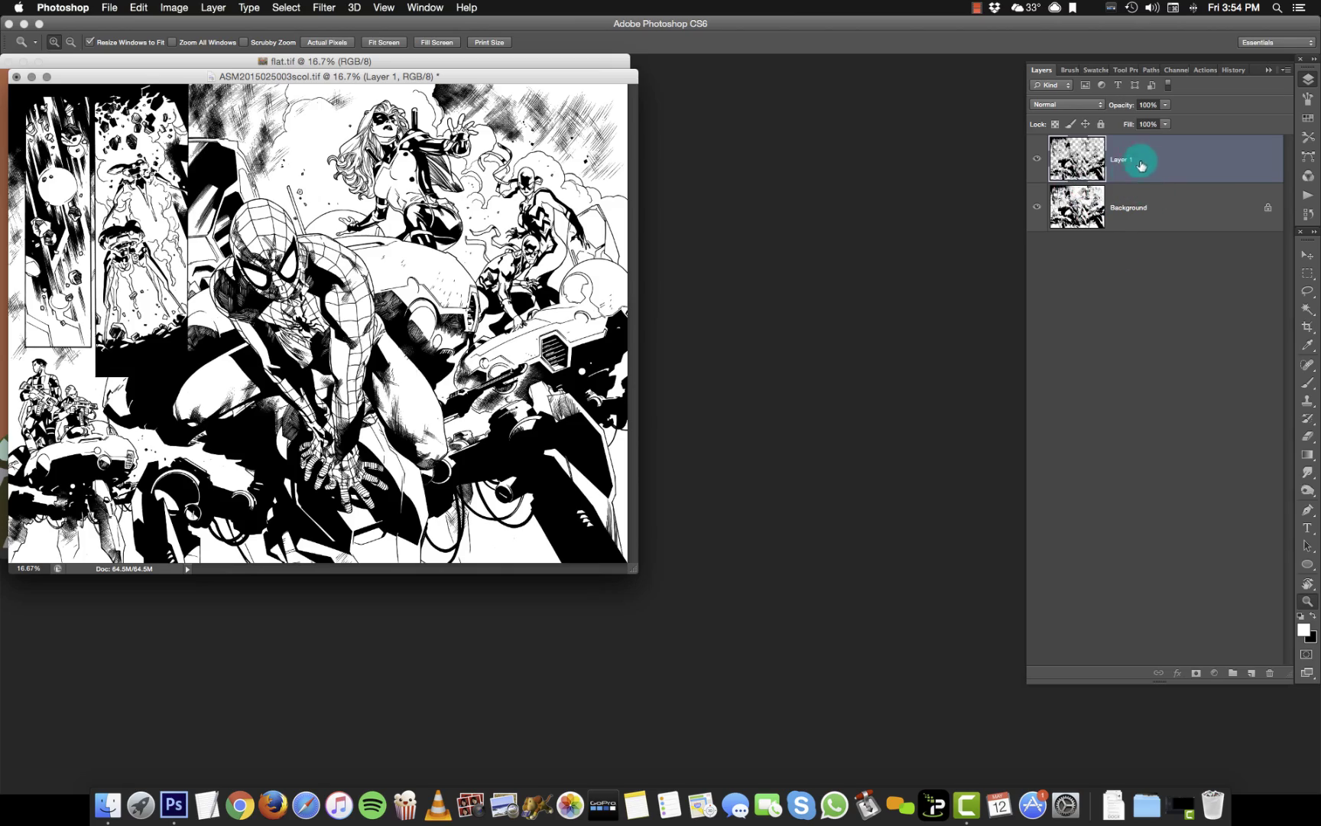
# Hide the Background and zoom into the woman's hand to inspect the extracted lines.
pyautogui.click(1037, 206)
pyautogui.press('f')
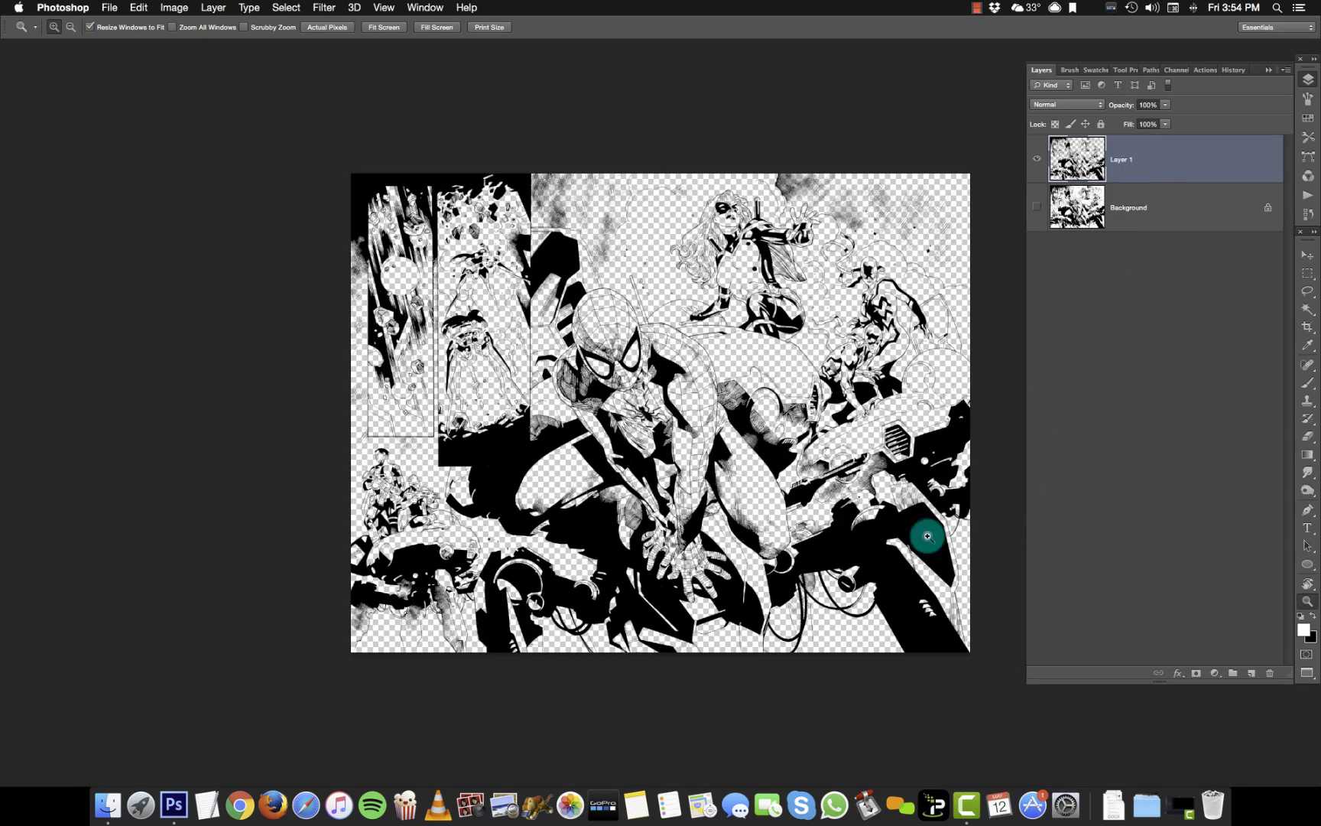
pyautogui.moveTo(839, 190); pyautogui.dragTo(774, 264)
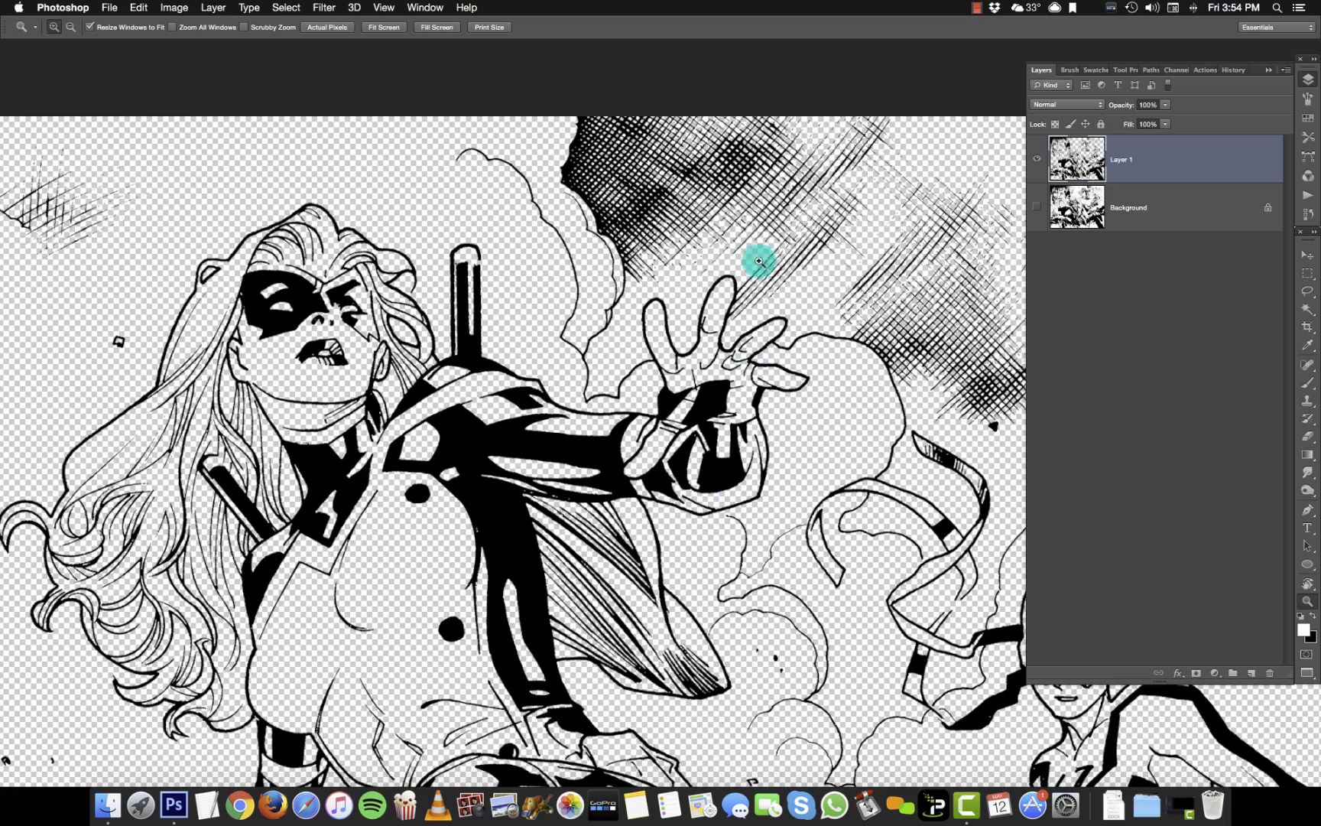
pyautogui.click(697, 380)
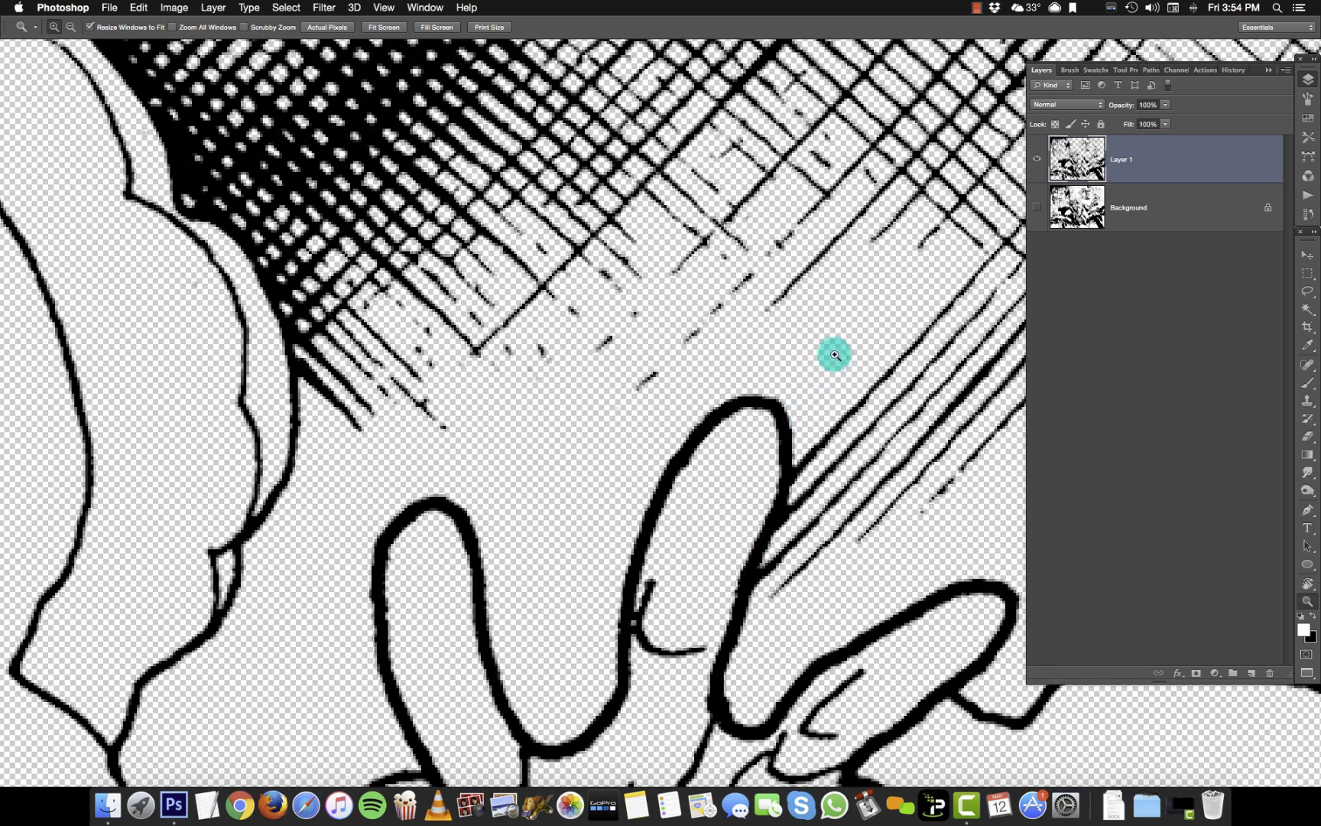
pyautogui.moveTo(834, 354); pyautogui.dragTo(764, 470)
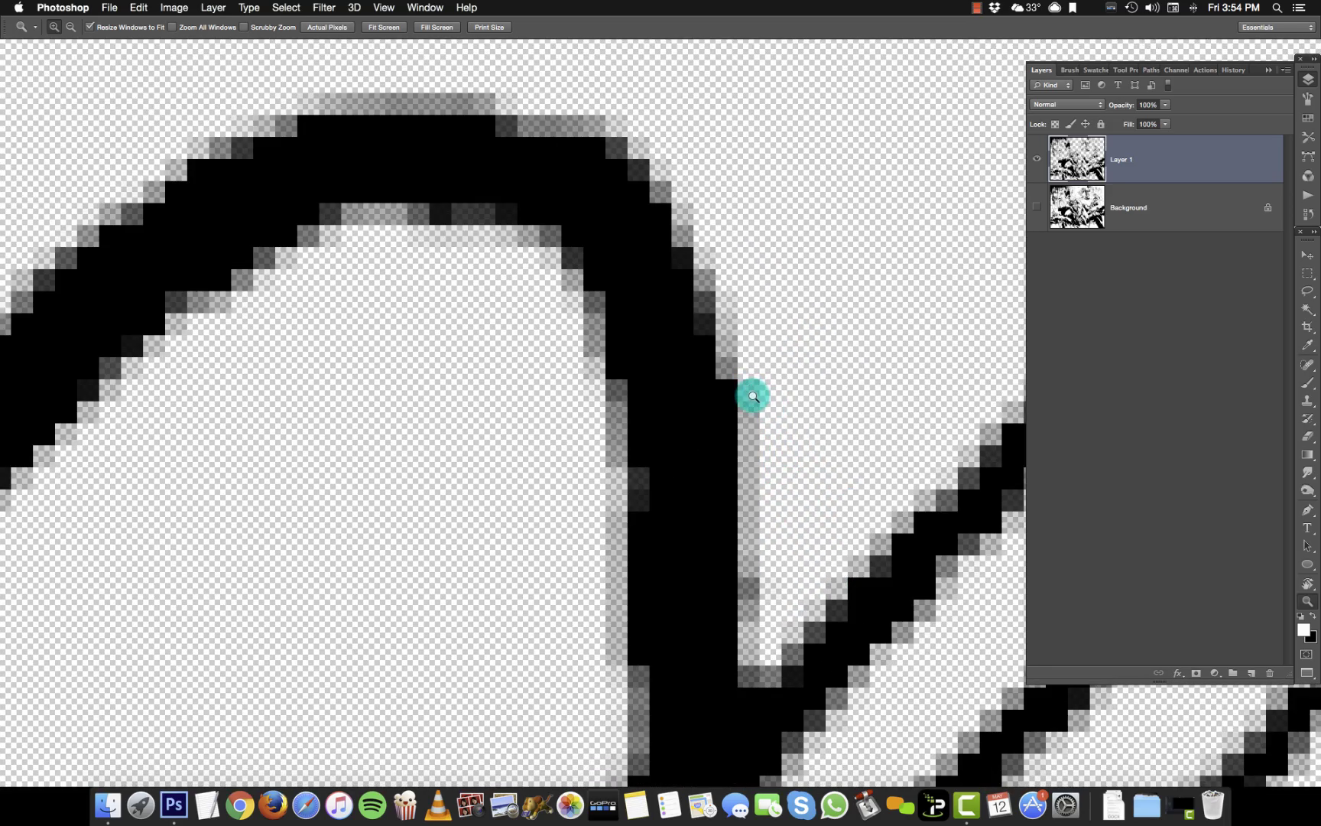
pyautogui.keyDown('alt'); pyautogui.click(765, 472); pyautogui.keyUp('alt')
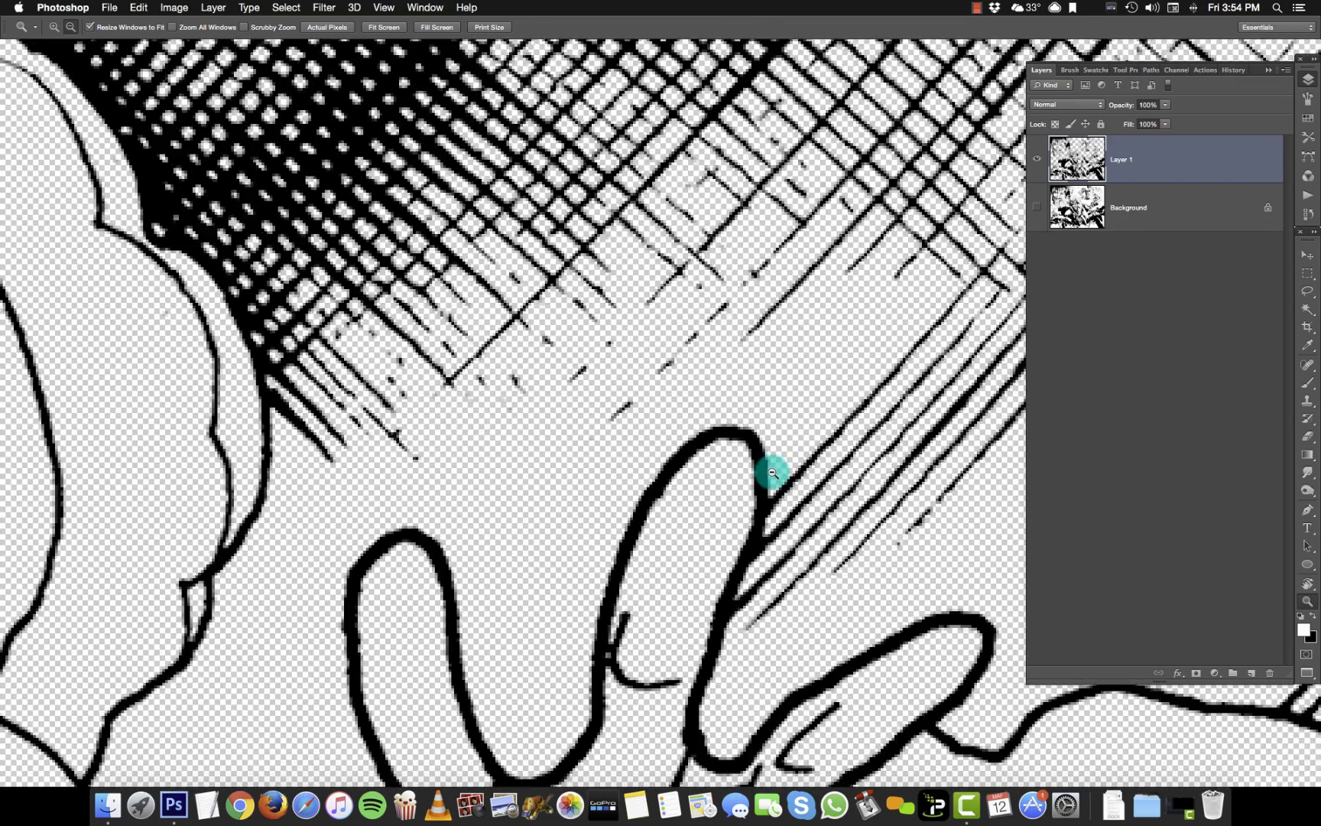
pyautogui.keyDown('alt'); pyautogui.click(772, 472); pyautogui.keyUp('alt')
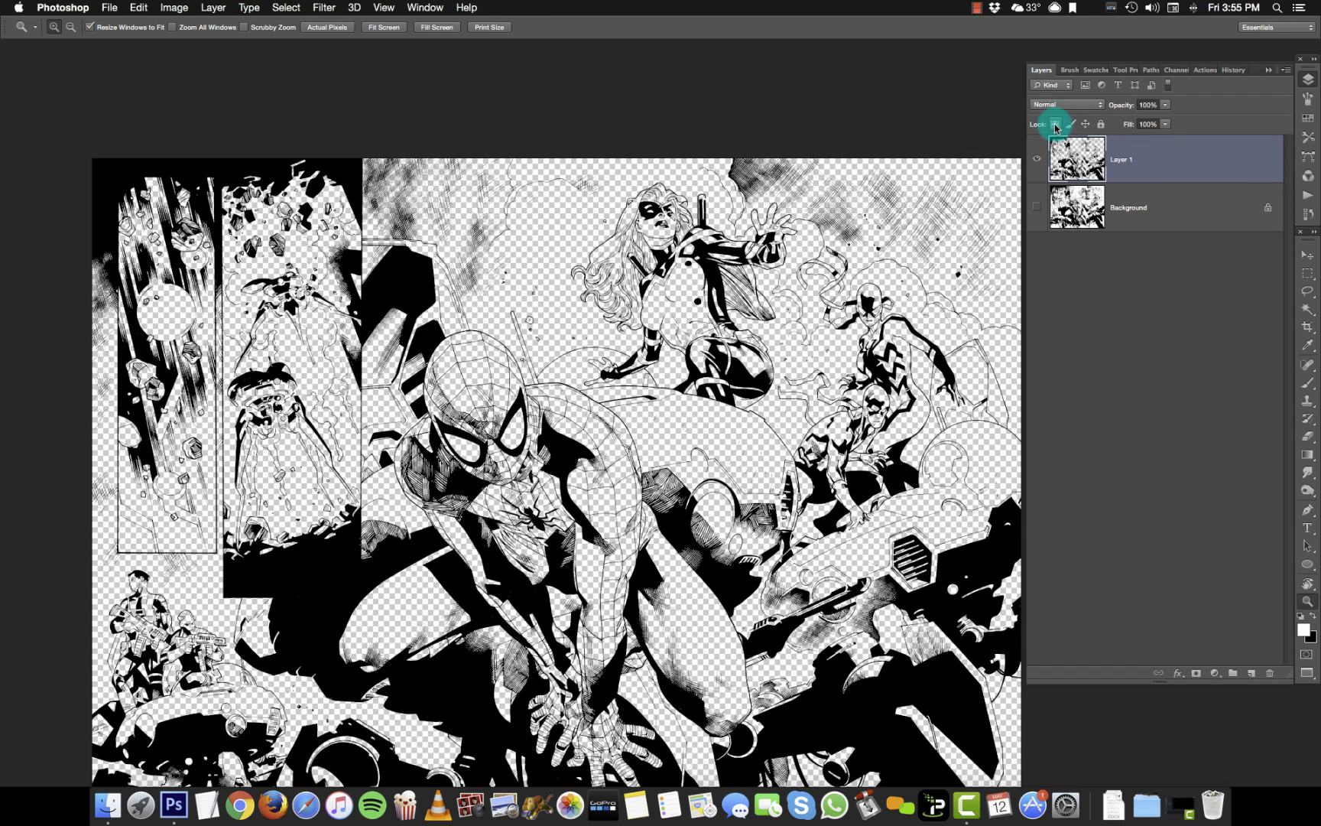
# Lock transparent pixels on Layer 1 and rename it lineart.
pyautogui.click(1055, 123)
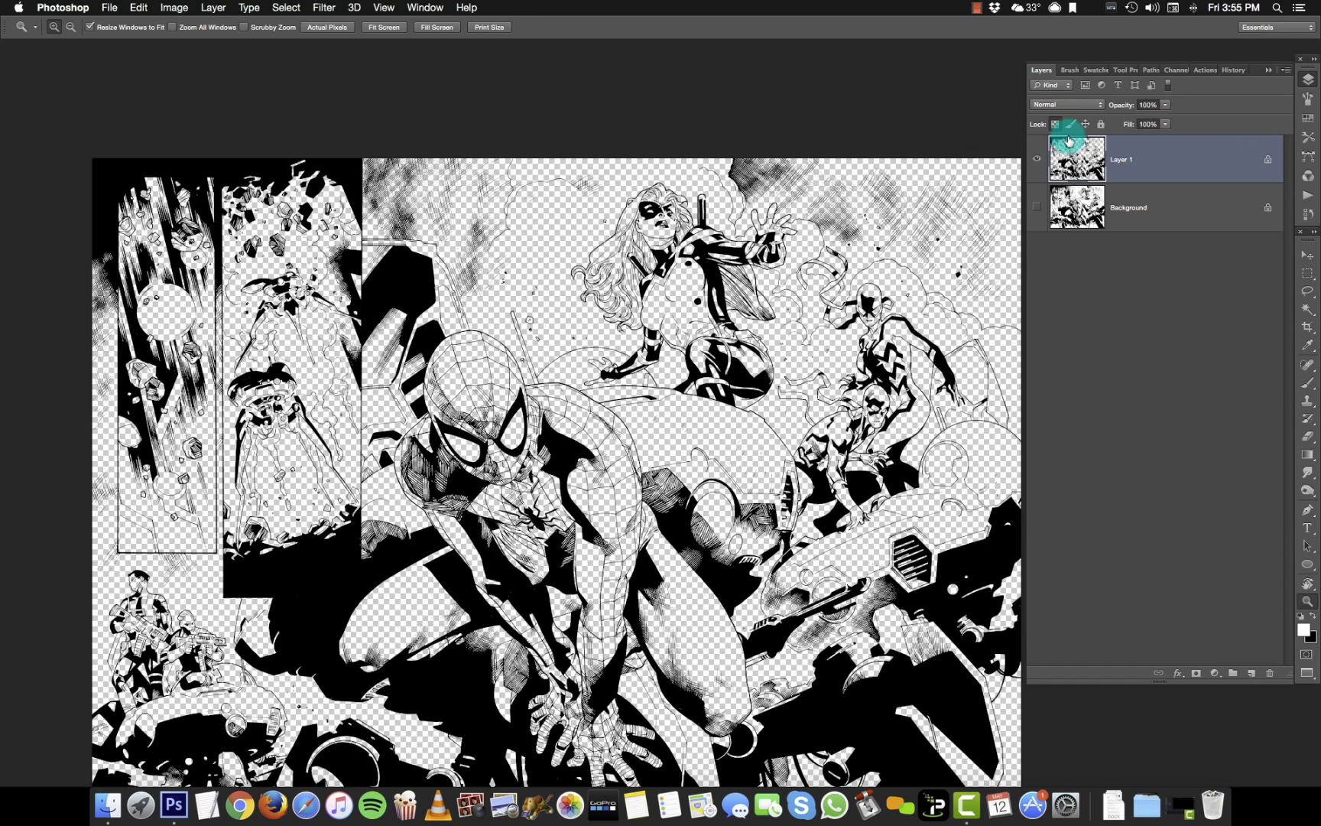
pyautogui.doubleClick(1123, 159)
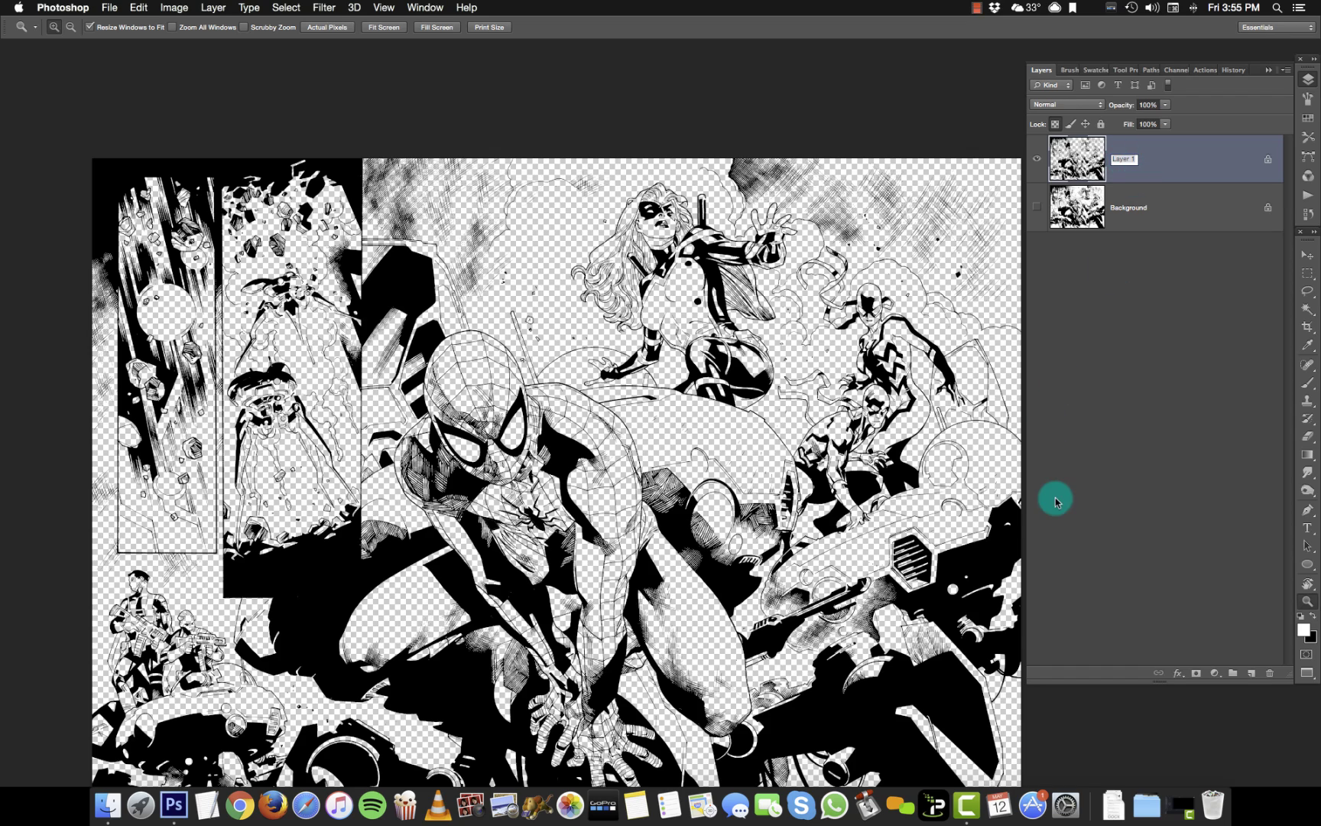
pyautogui.write('lin')
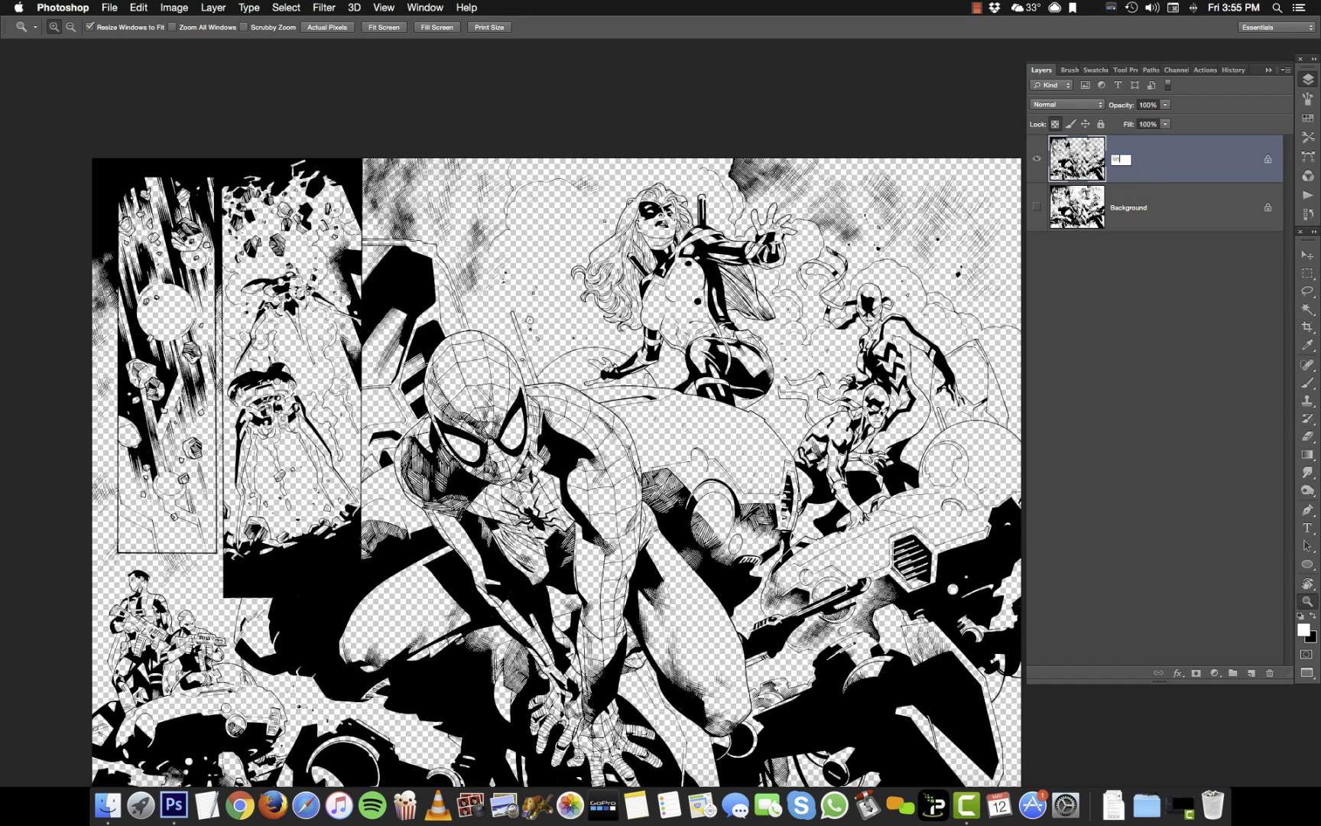
pyautogui.write('eart')
pyautogui.press('Return')
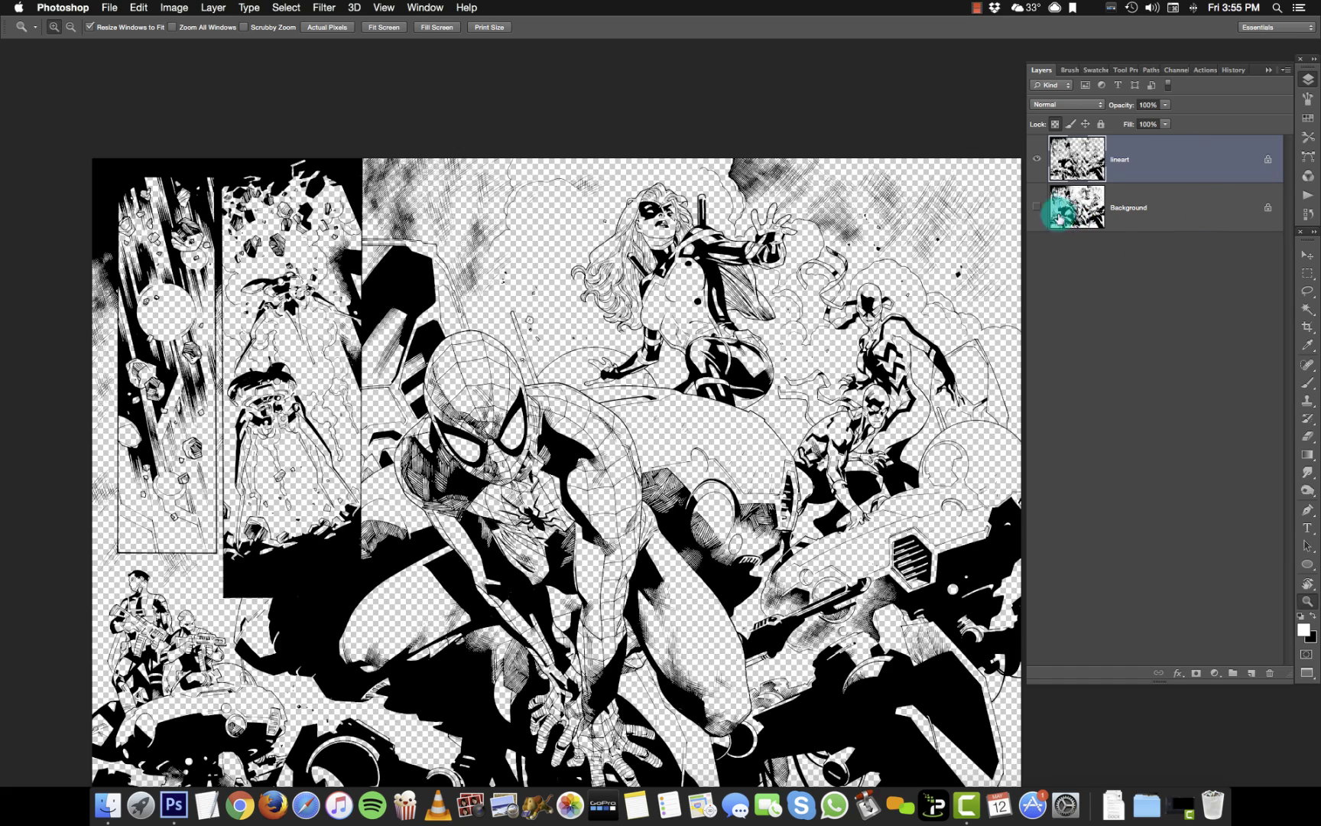
# Show the Background layer again and fill it with white.
pyautogui.click(1038, 207)
pyautogui.click(1164, 205)
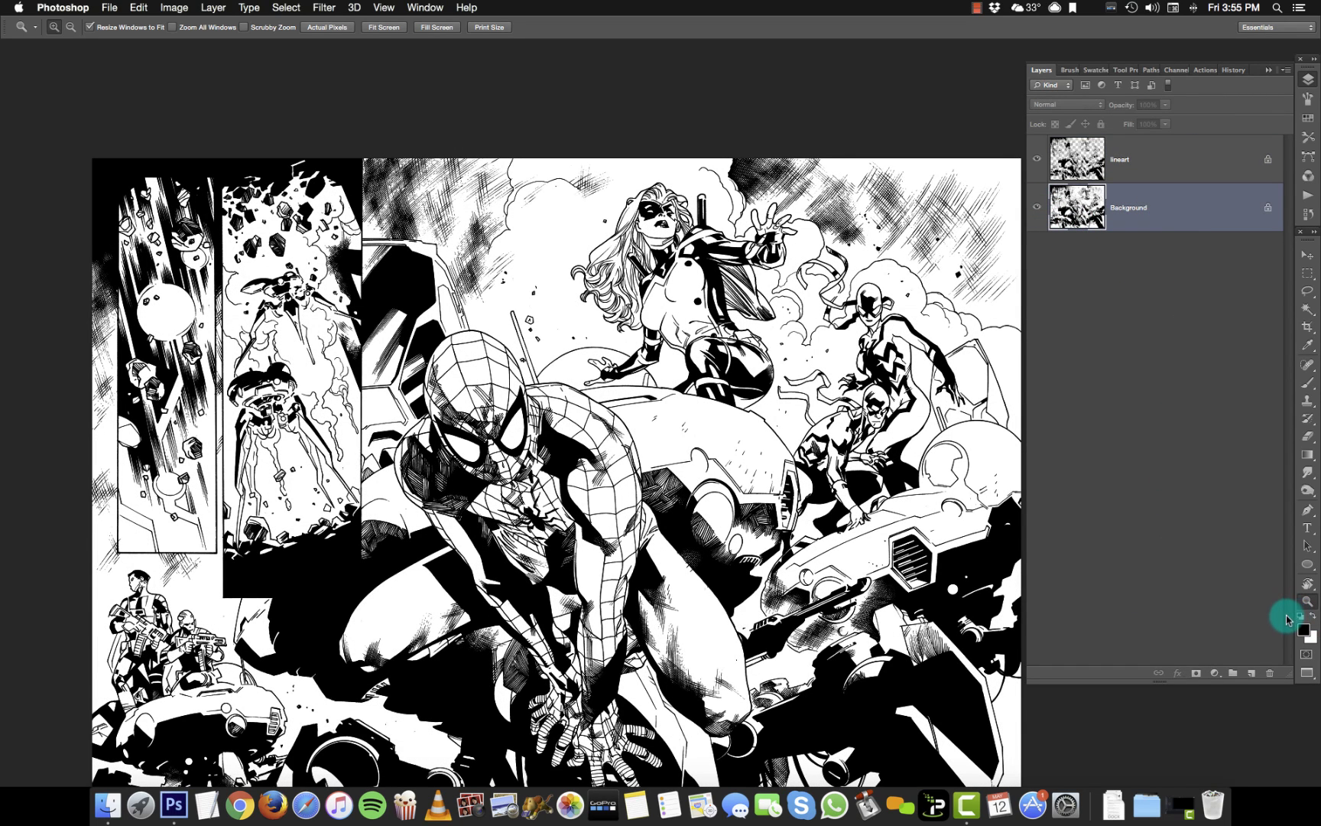
pyautogui.press('super+BackSpace')
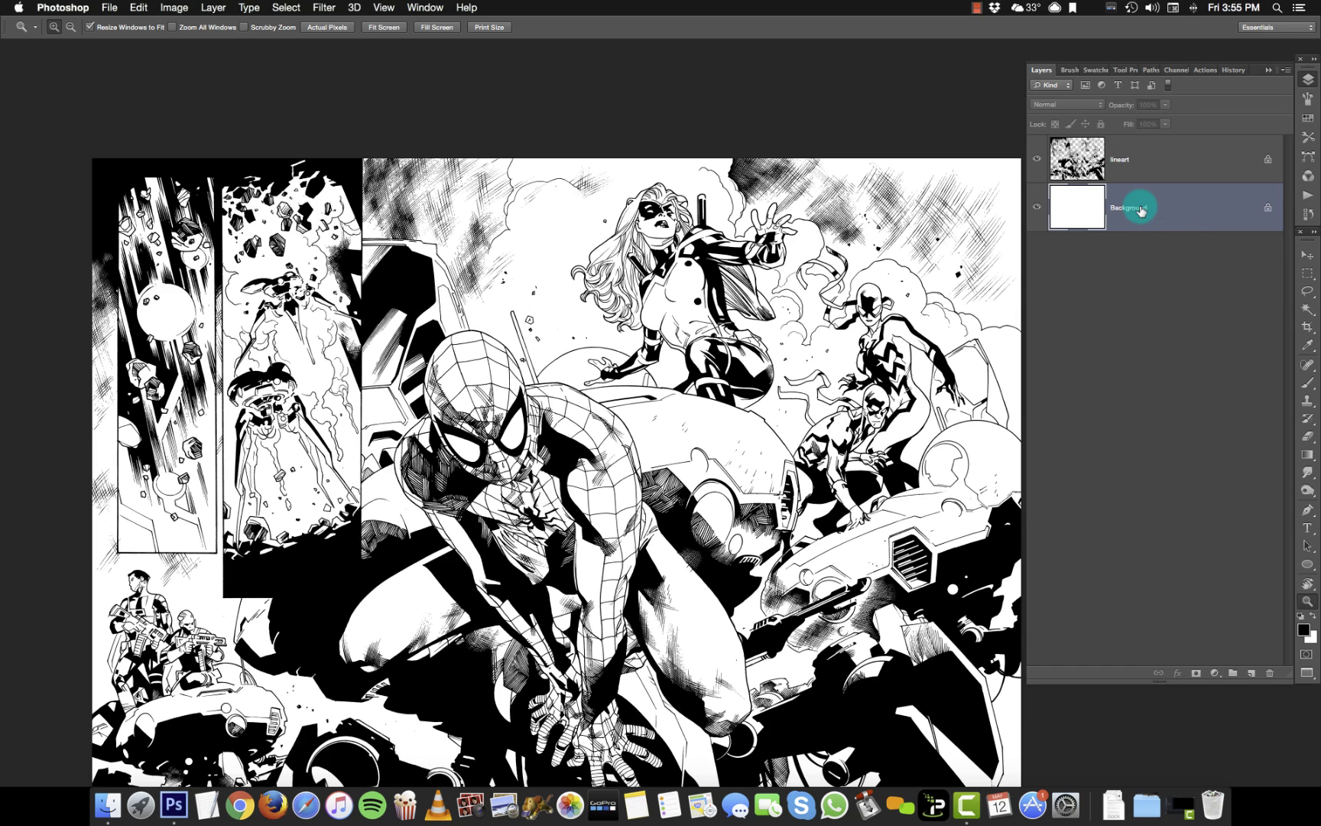
pyautogui.moveTo(885, 516); pyautogui.dragTo(856, 445)
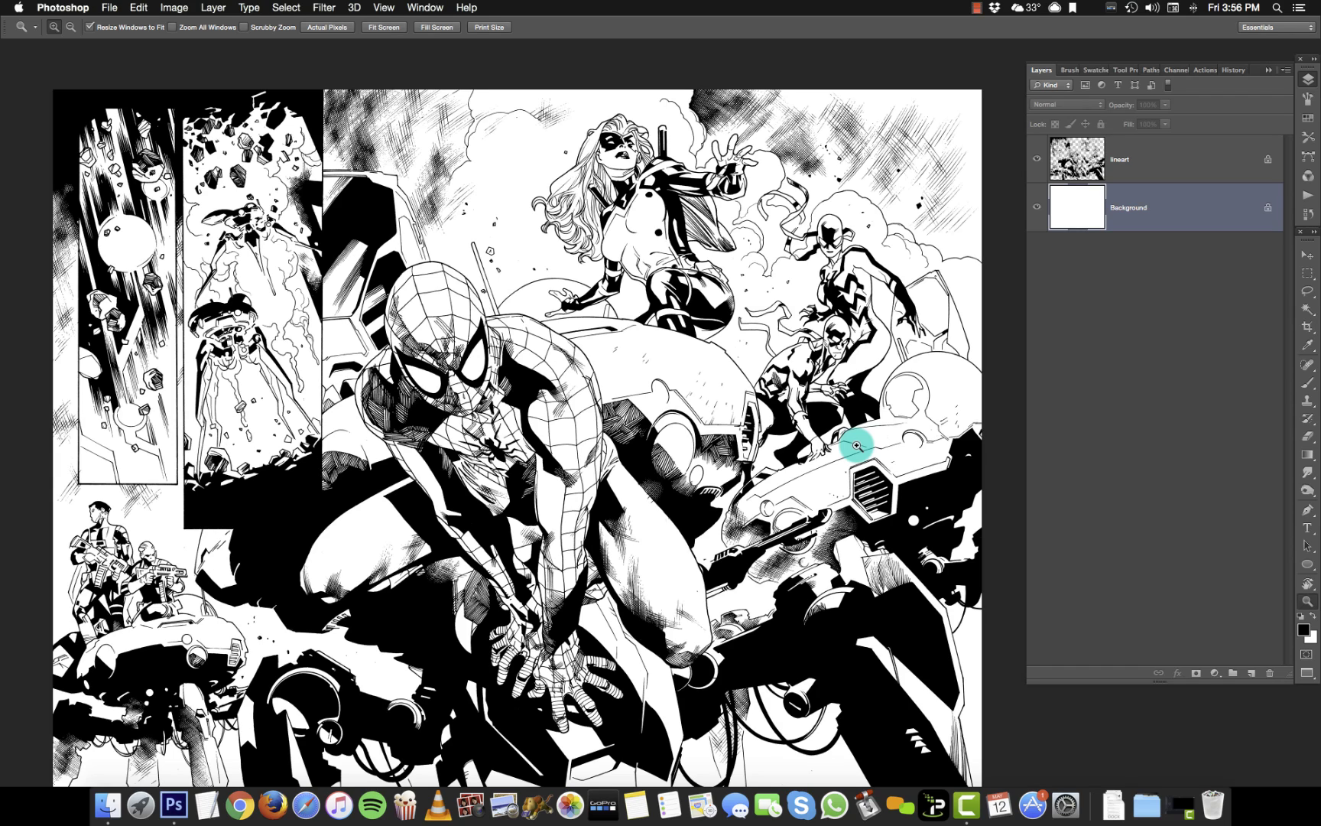
# Toggle full-screen view and bring the flat.tif flat-colour document to the front.
pyautogui.press('f')
pyautogui.press('f')
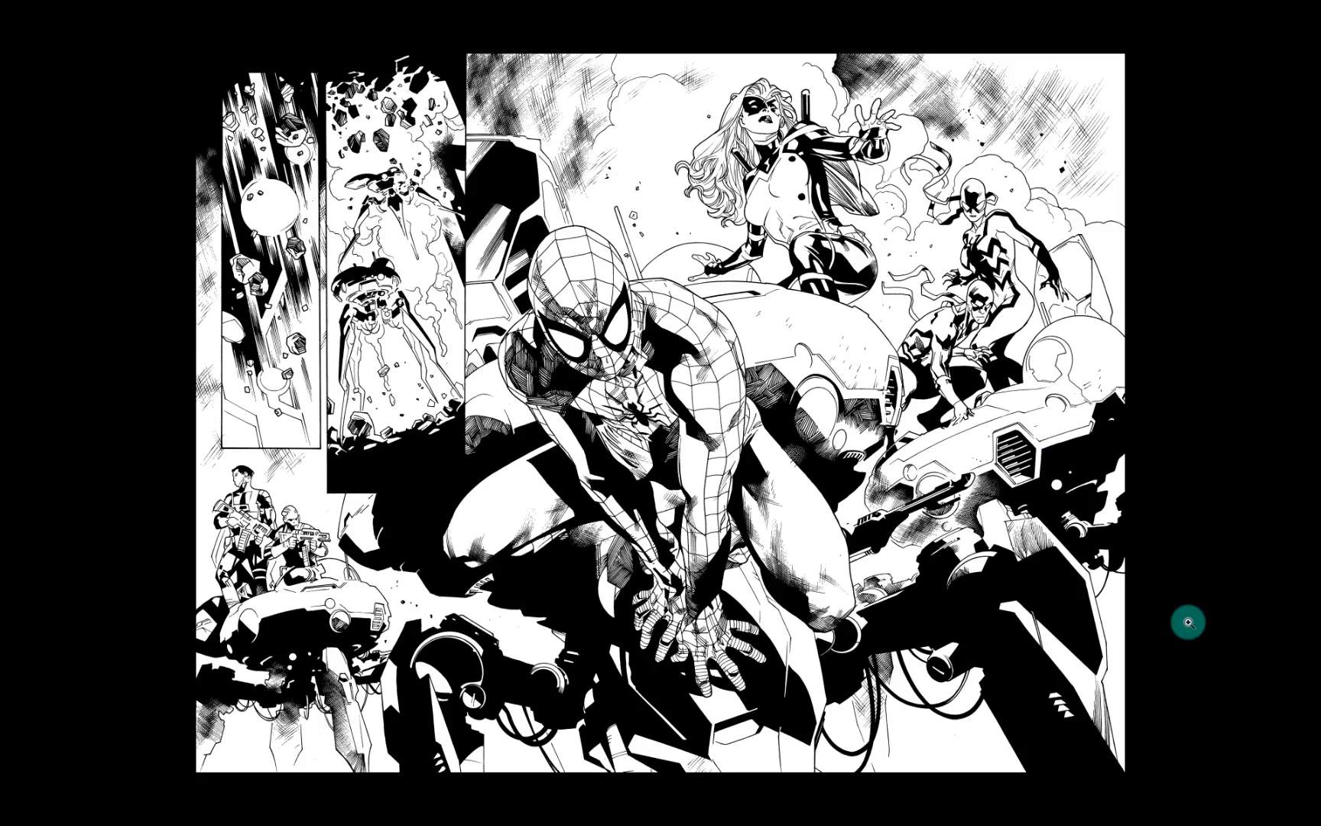
pyautogui.press('f')
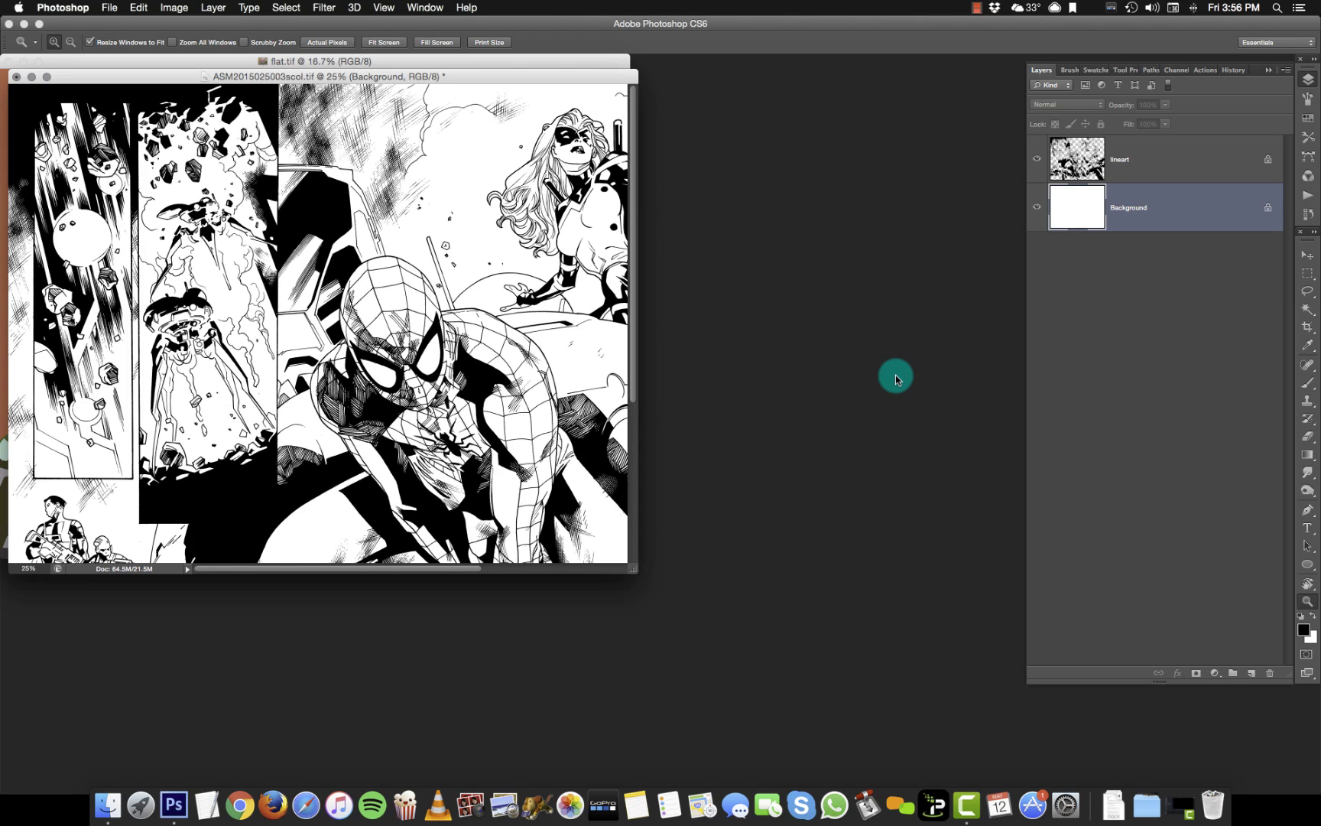
pyautogui.click(529, 61)
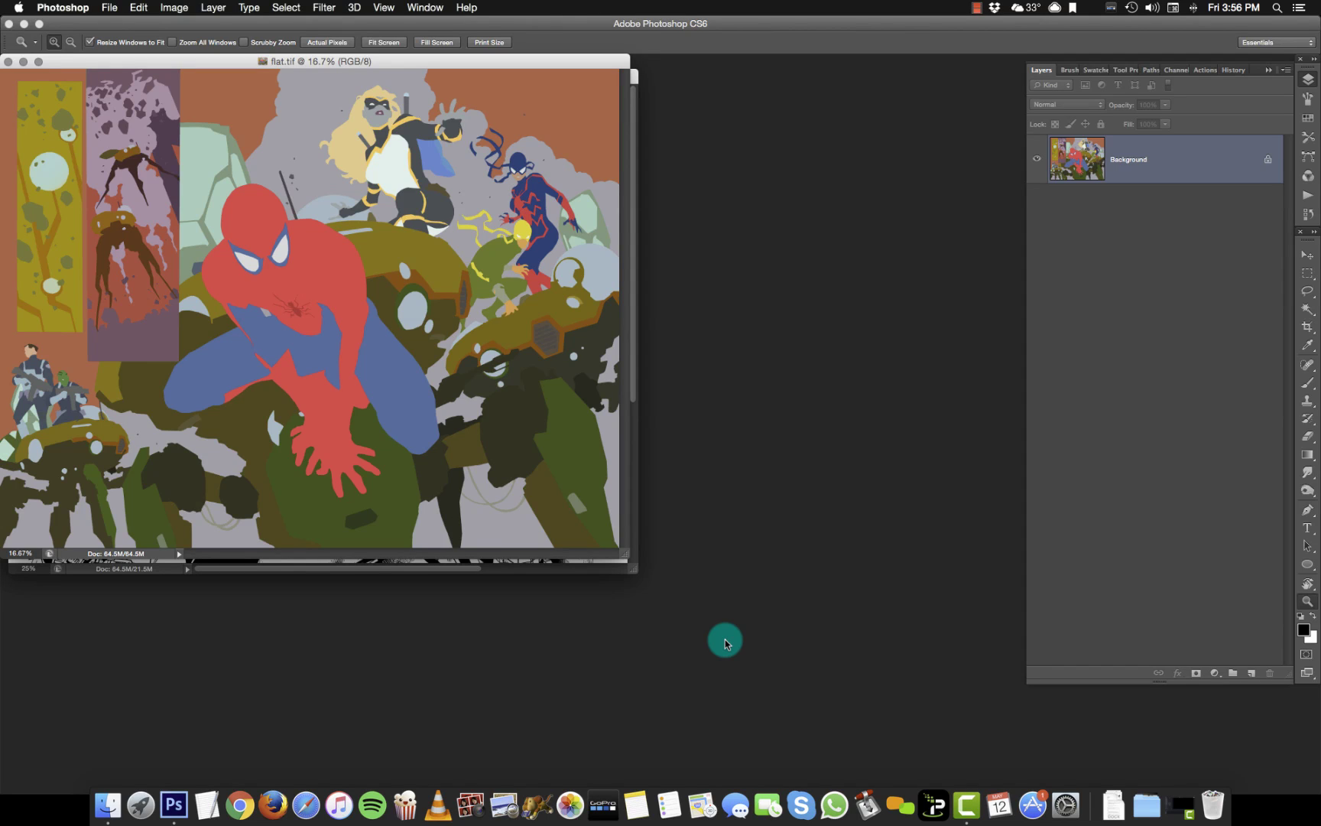
# Select all of flat.tif and paste it into the line-art document as a new layer.
pyautogui.click(286, 7)
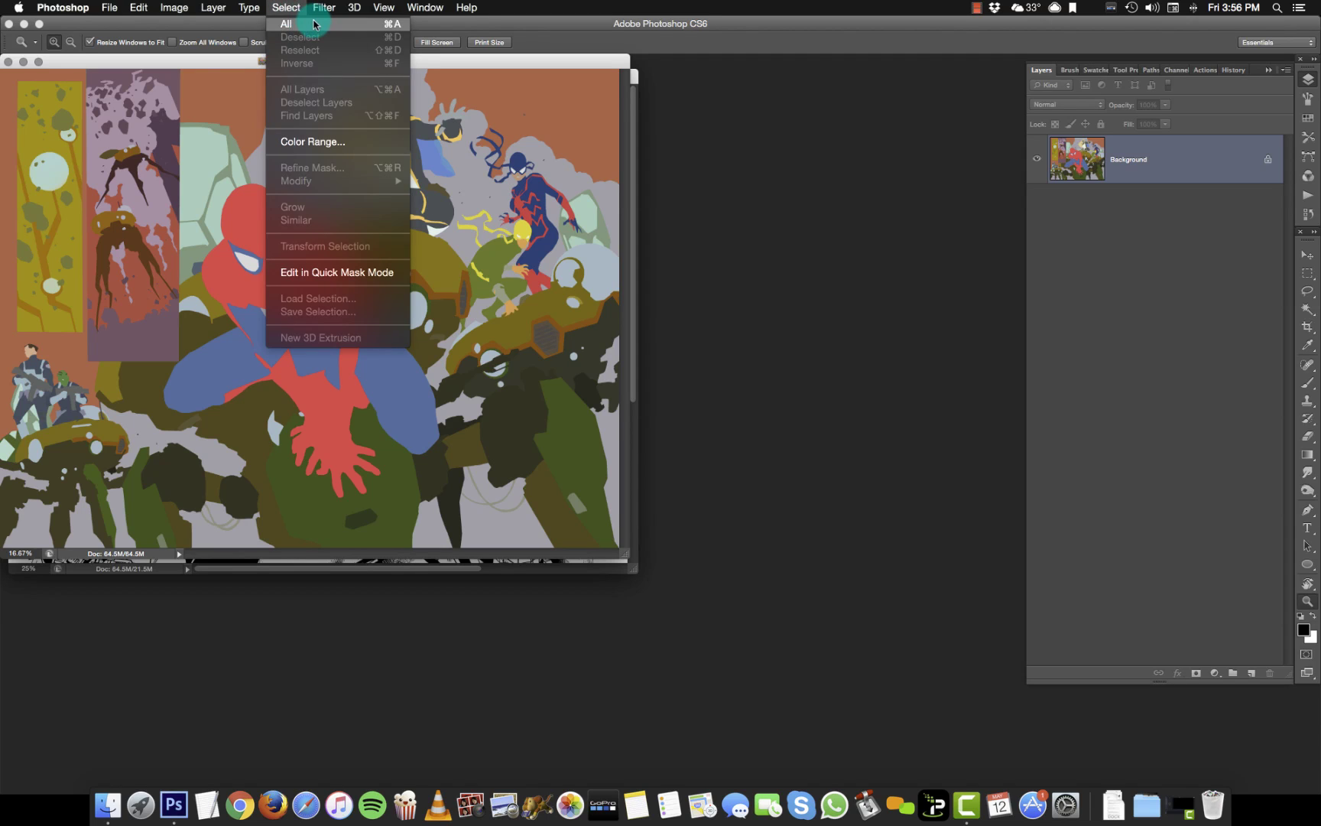
pyautogui.click(318, 32)
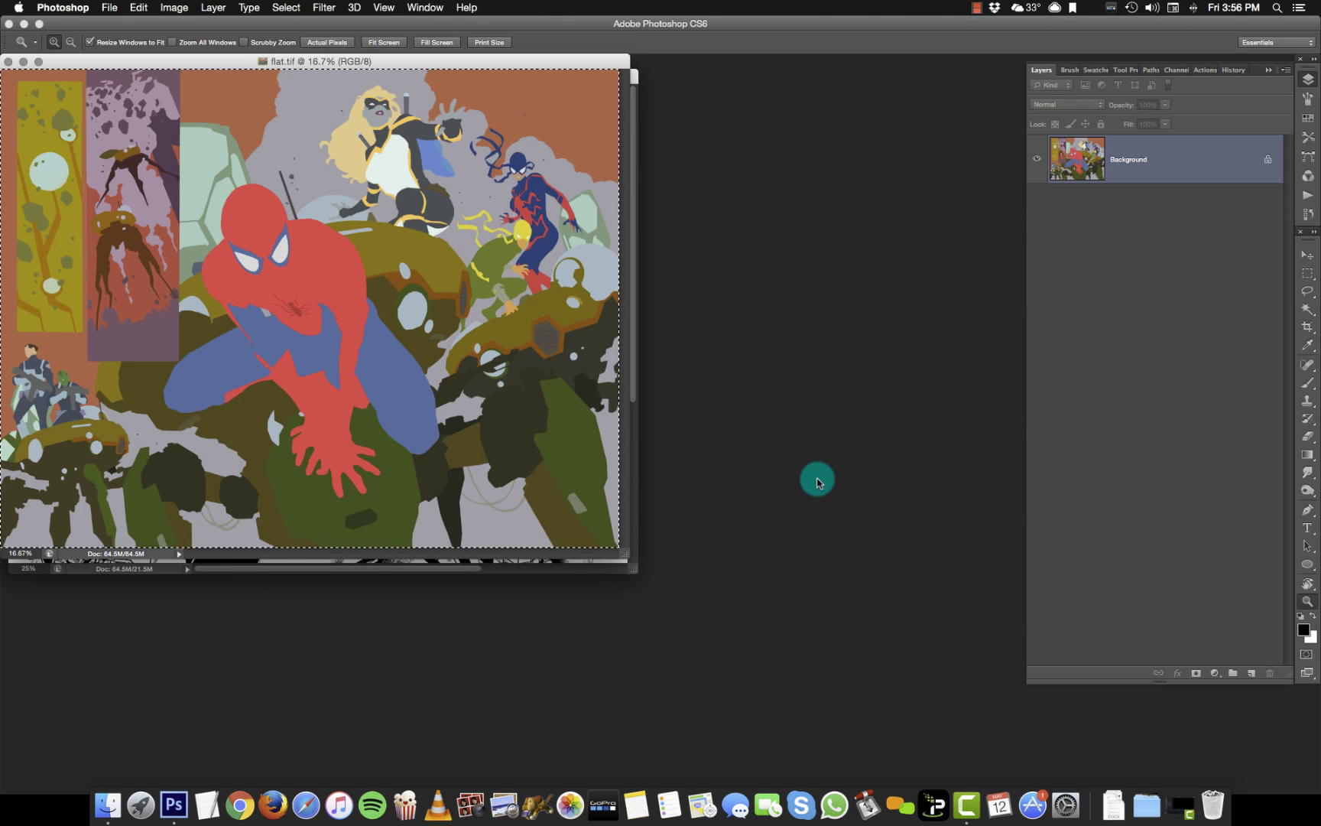
pyautogui.click(634, 76)
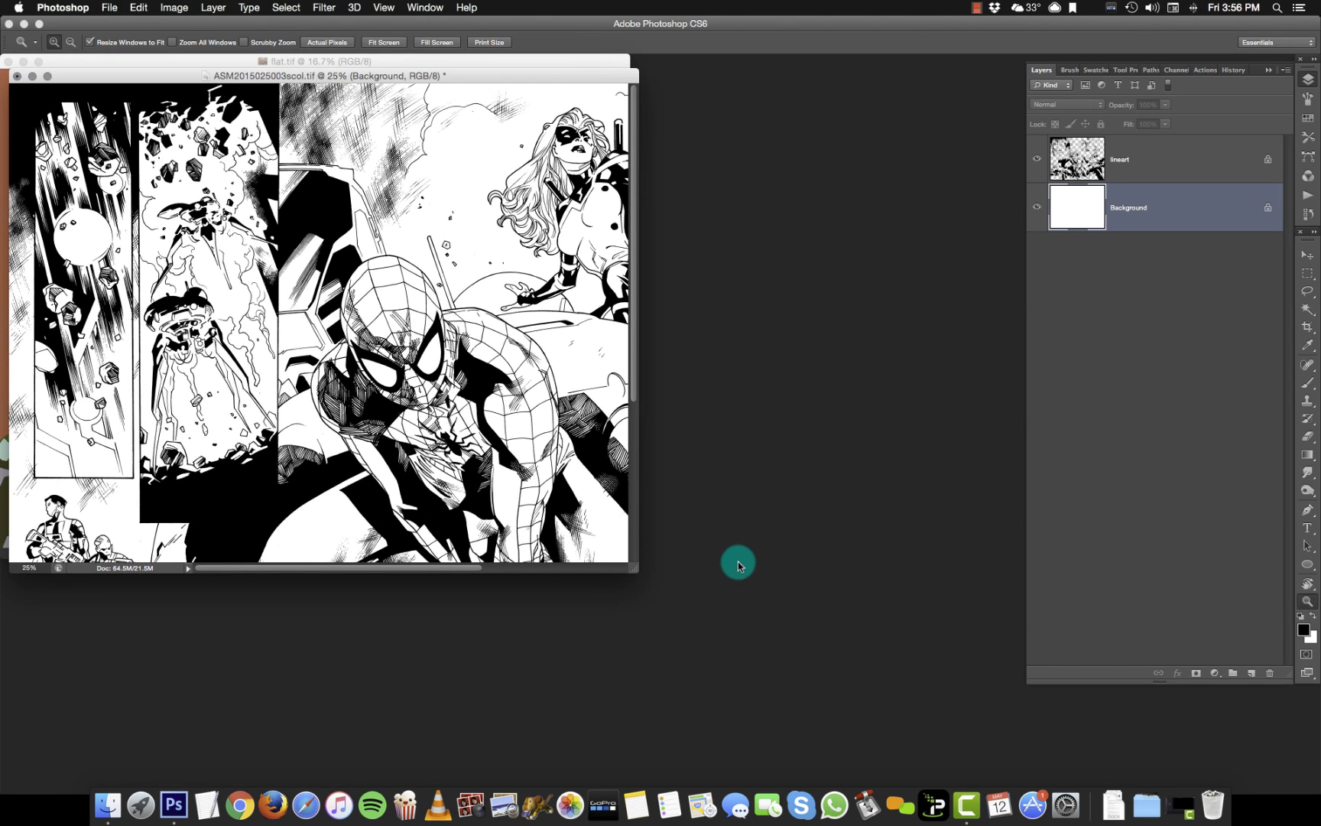
pyautogui.press('f')
pyautogui.press('super+v')
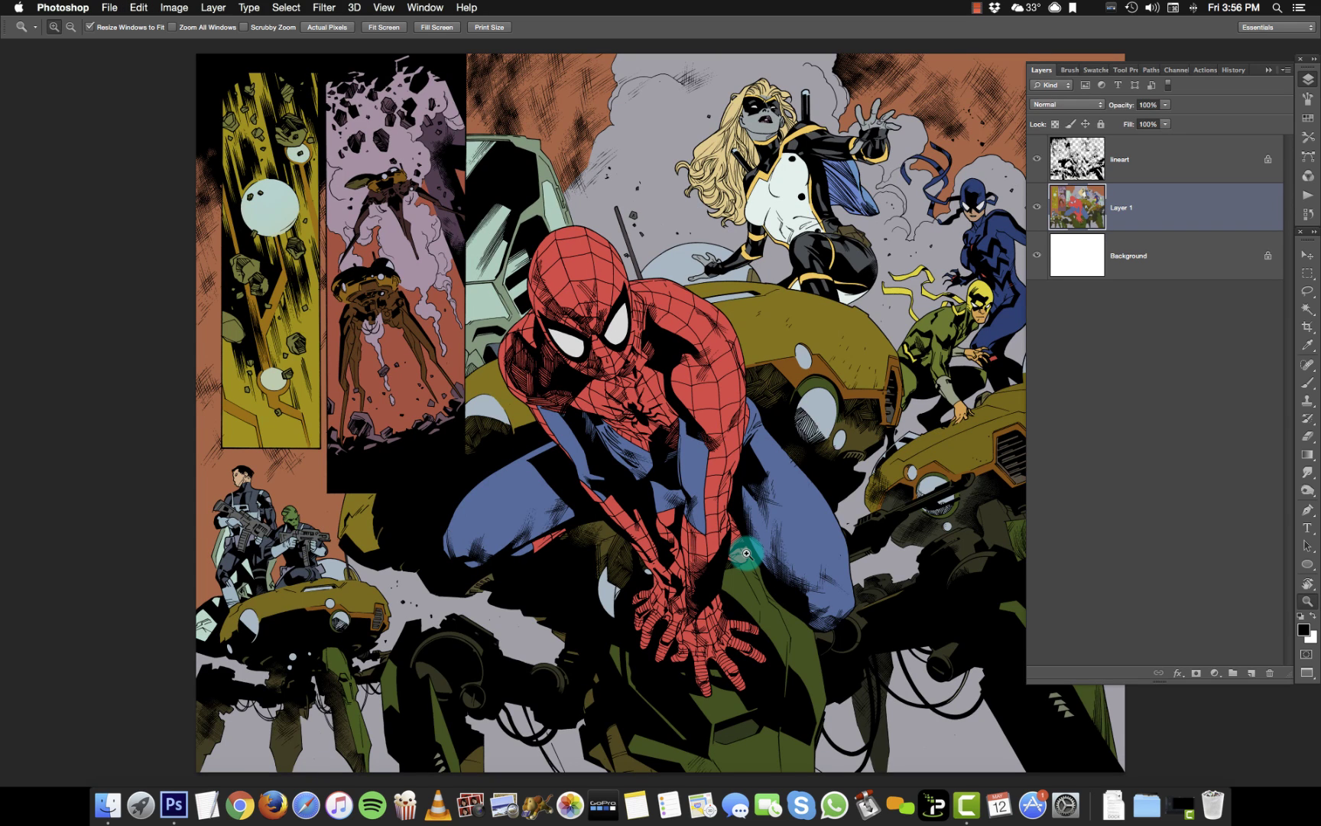
# Rename the pasted flats layer to plasta and drop its fill to 0%.
pyautogui.doubleClick(1122, 207)
pyautogui.write('pl')
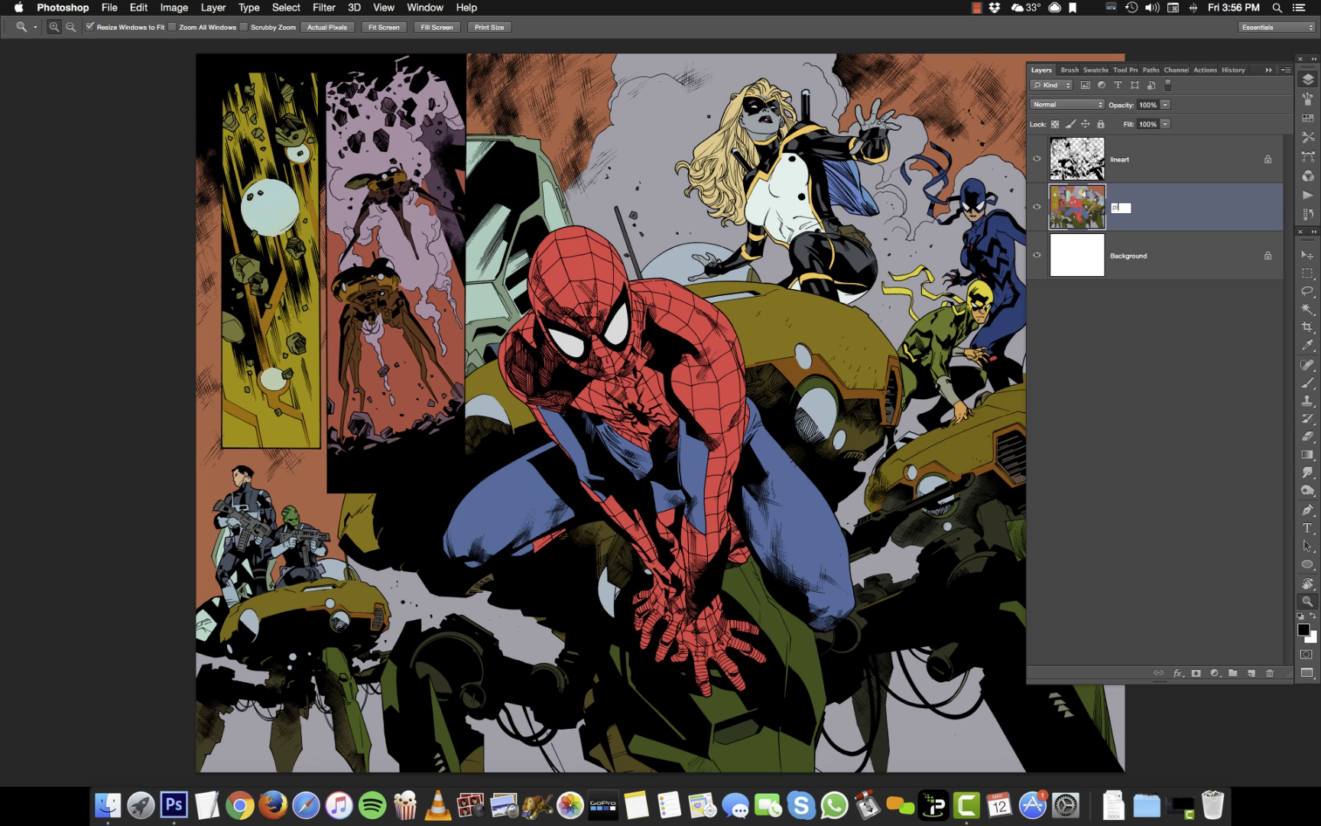
pyautogui.write('asta')
pyautogui.press('Return')
pyautogui.moveTo(1165, 124); pyautogui.dragTo(955, 226)
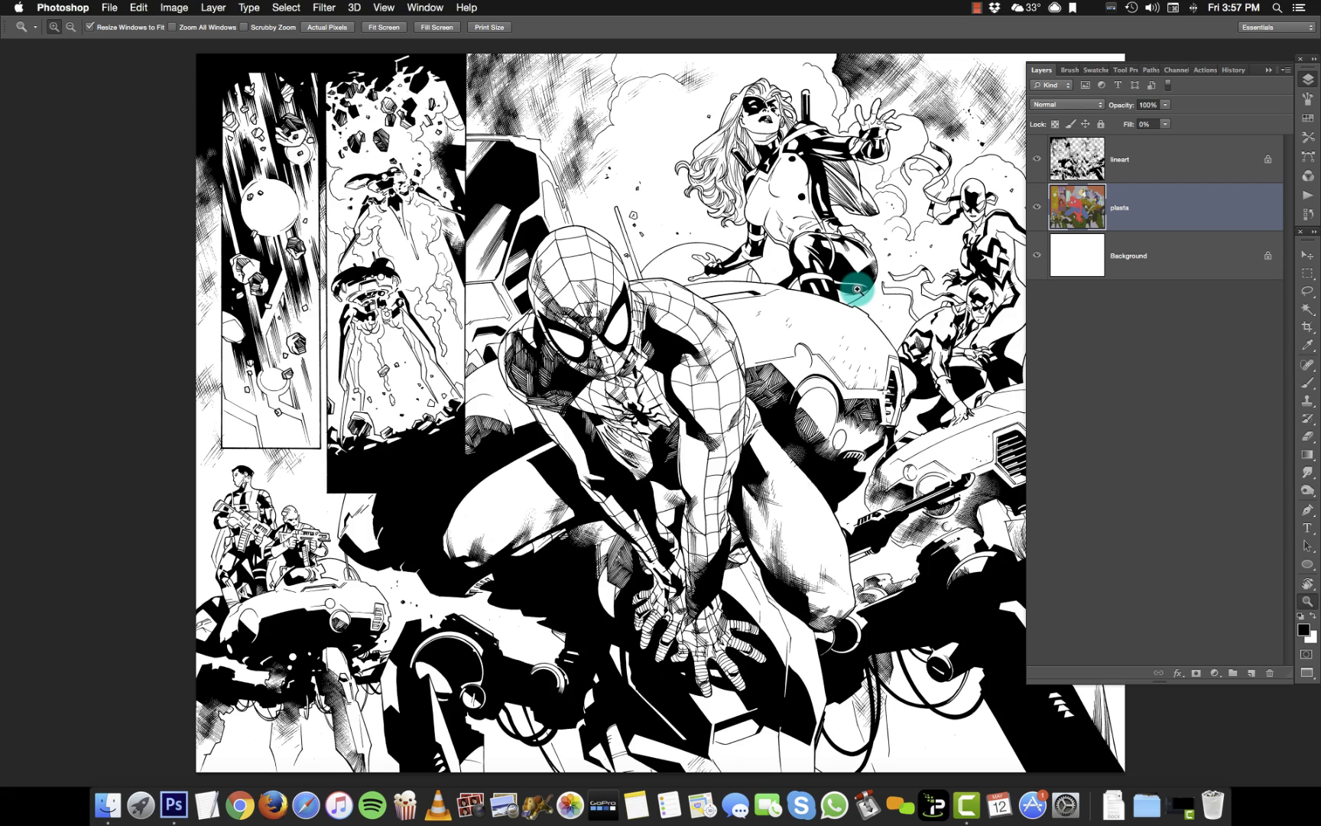
pyautogui.moveTo(884, 540); pyautogui.dragTo(786, 519)
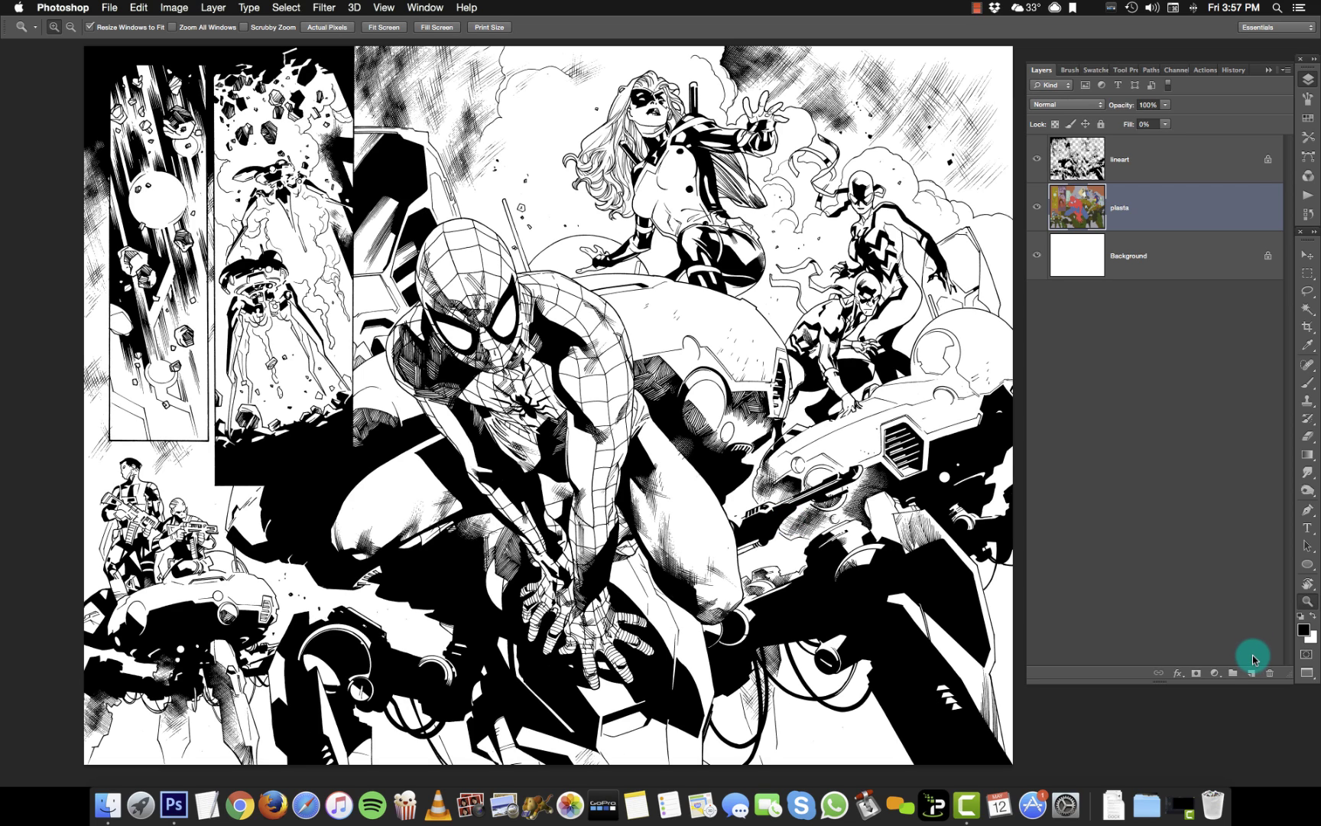
# Add a new layer above lineart, set it to Hard Light, and name it hard light.
pyautogui.click(1252, 672)
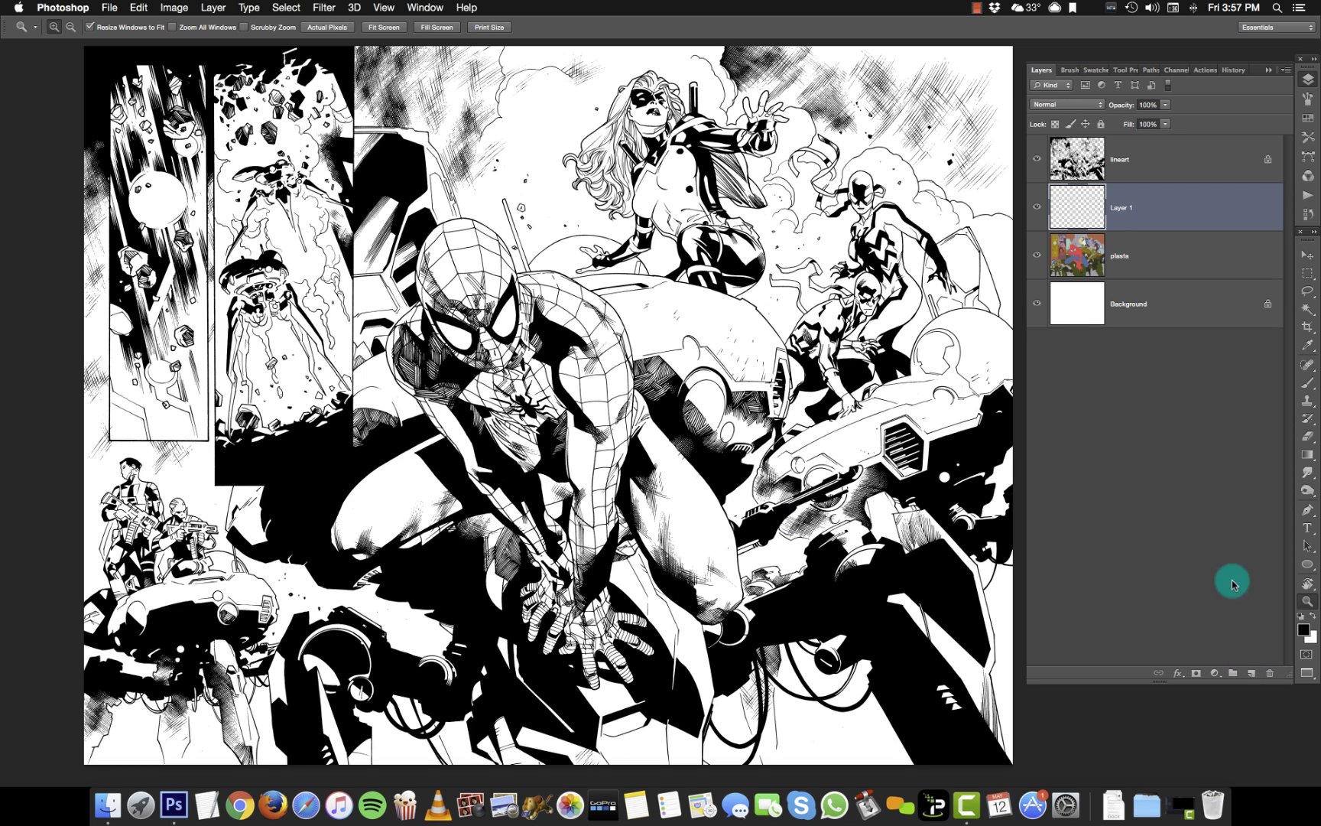
pyautogui.moveTo(1141, 203); pyautogui.dragTo(1145, 157)
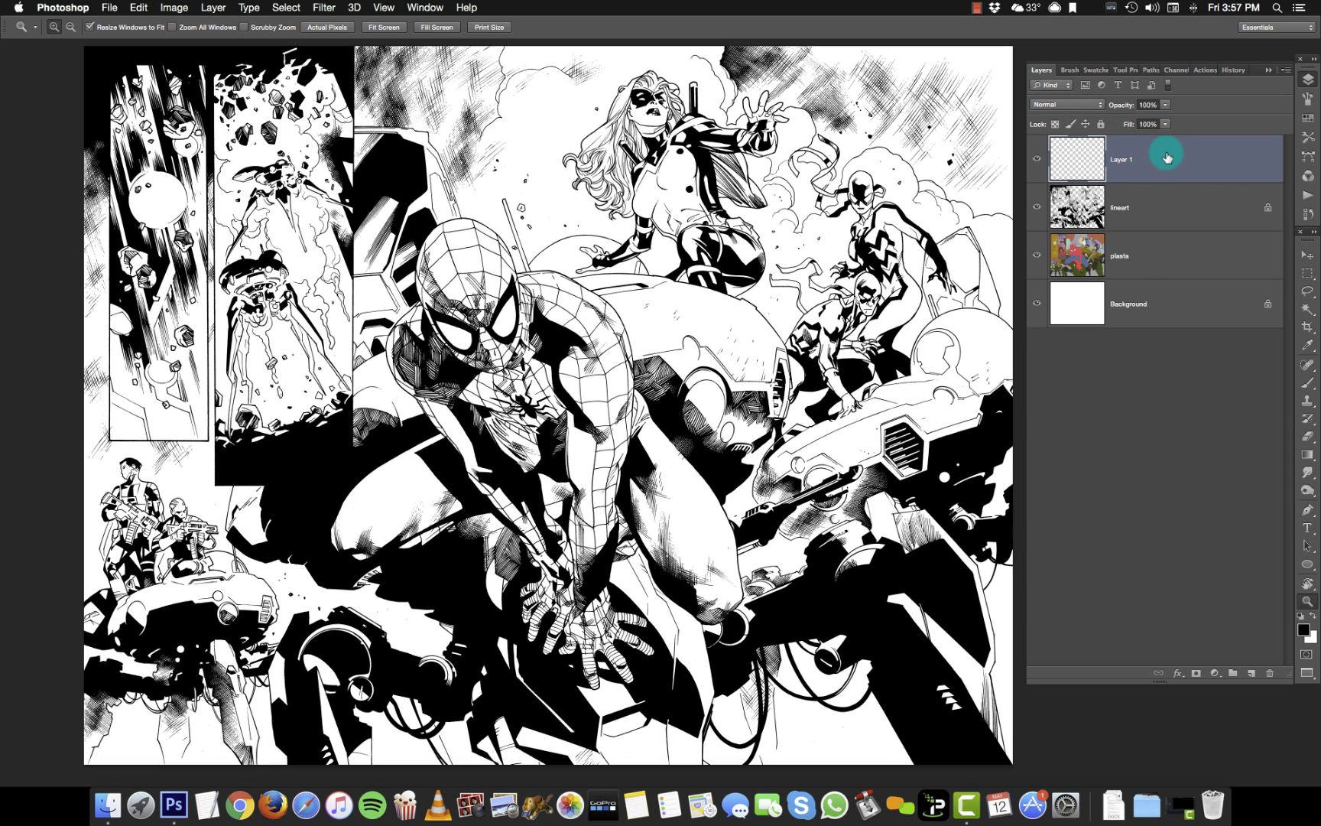
pyautogui.click(1090, 105)
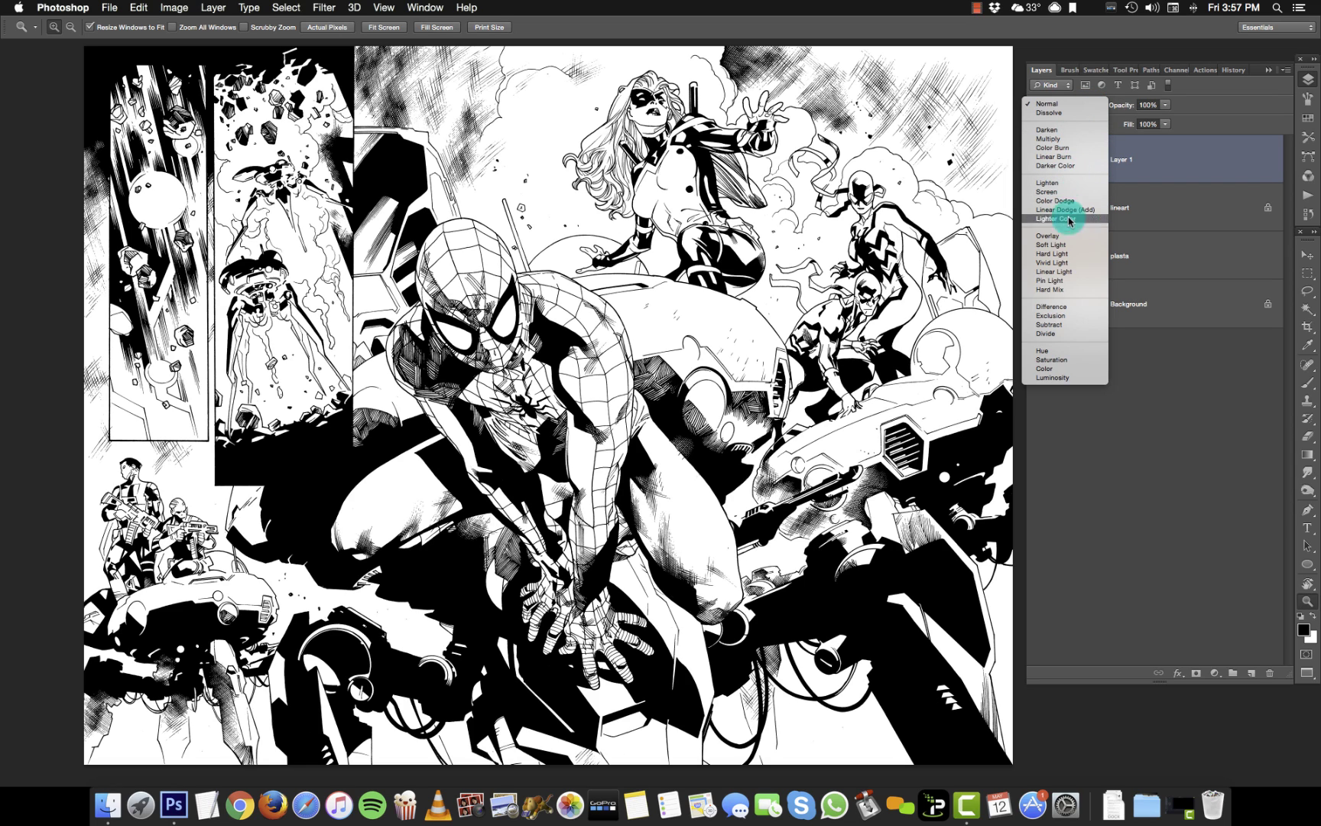
pyautogui.click(1071, 254)
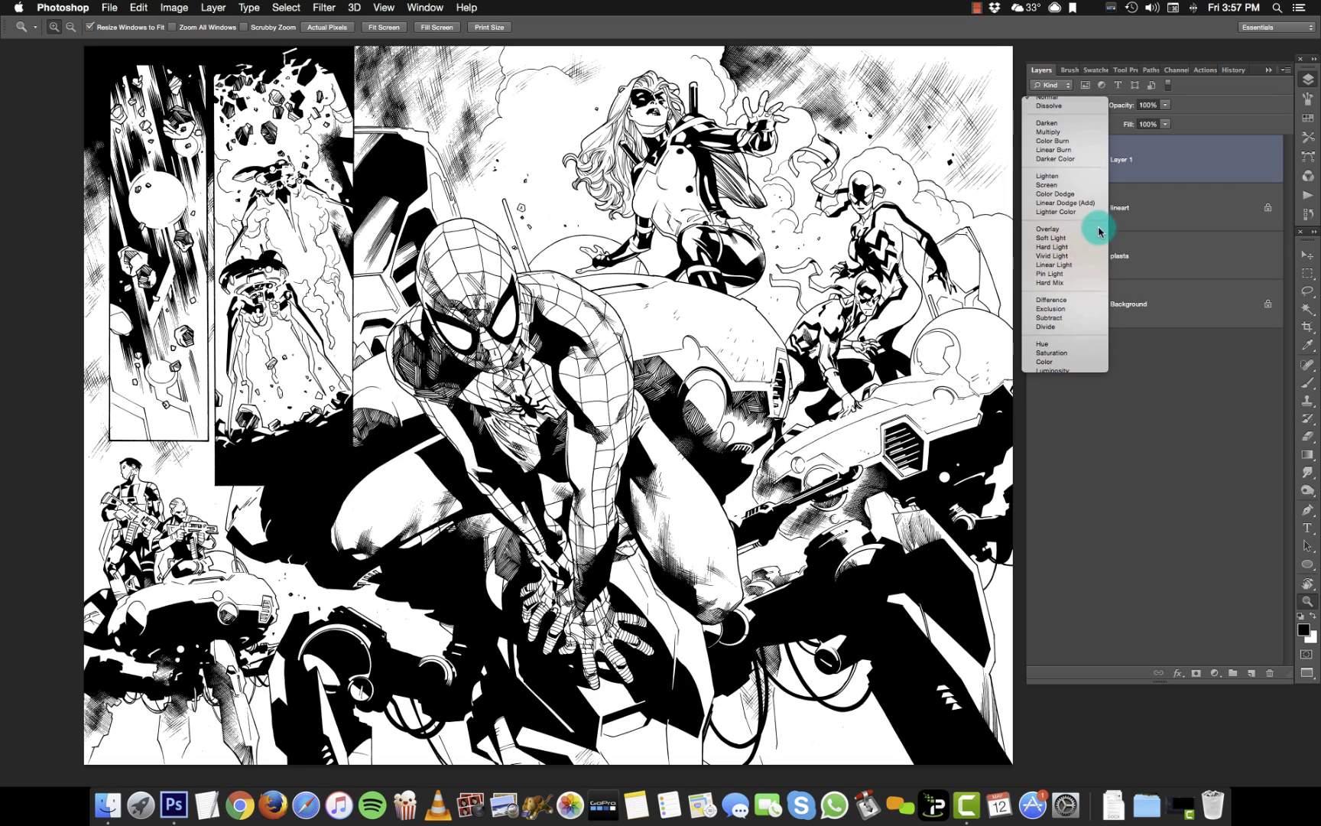
pyautogui.doubleClick(1128, 160)
pyautogui.write('ha')
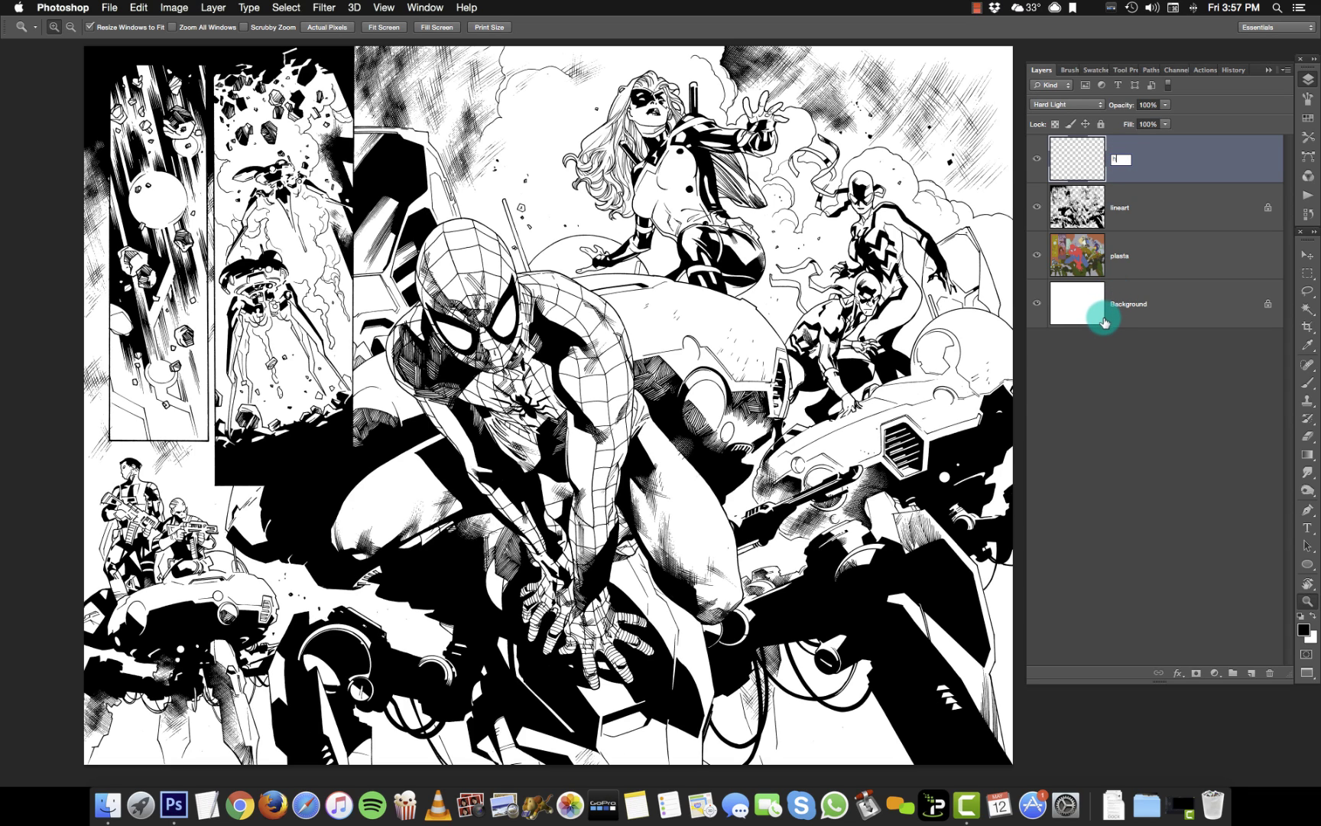
pyautogui.write('rd l')
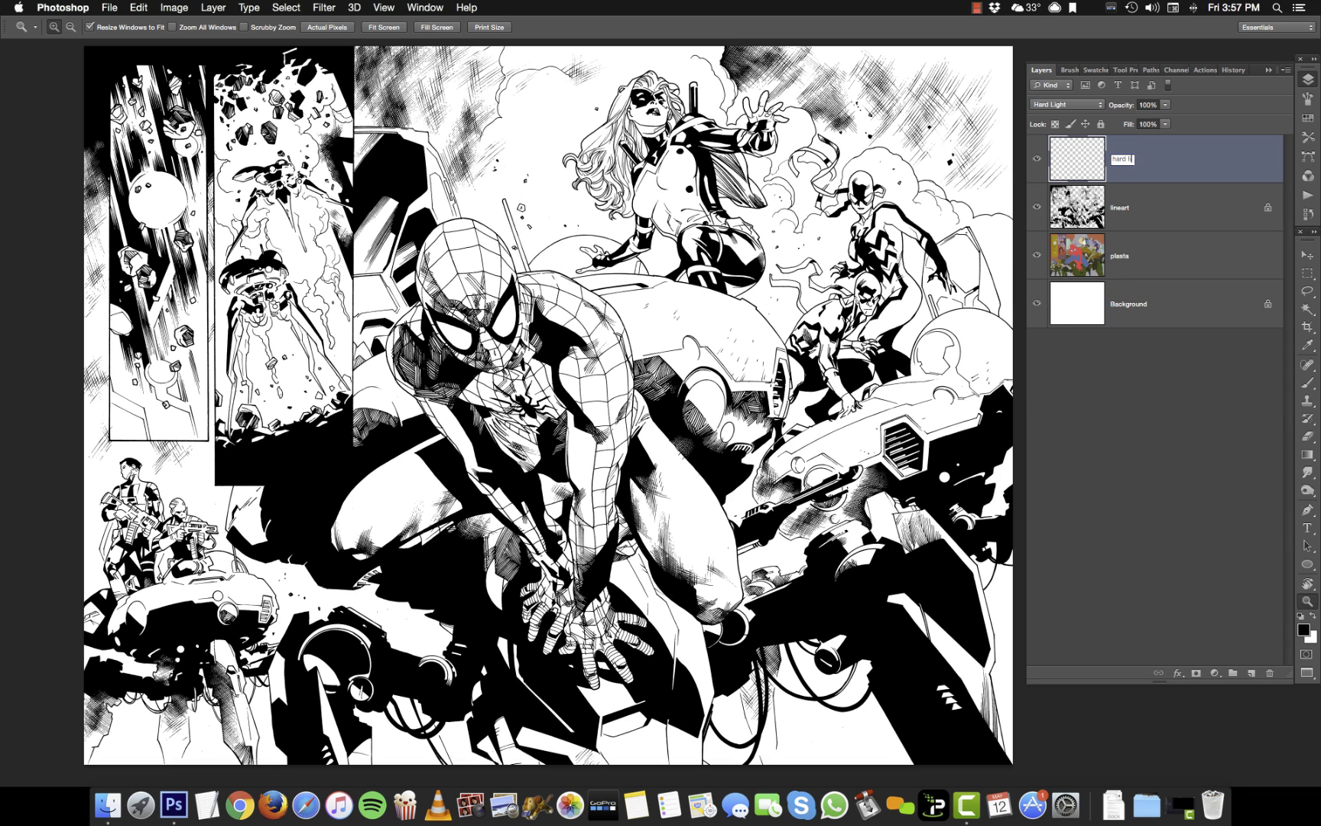
pyautogui.write('ight')
pyautogui.click(1182, 153)
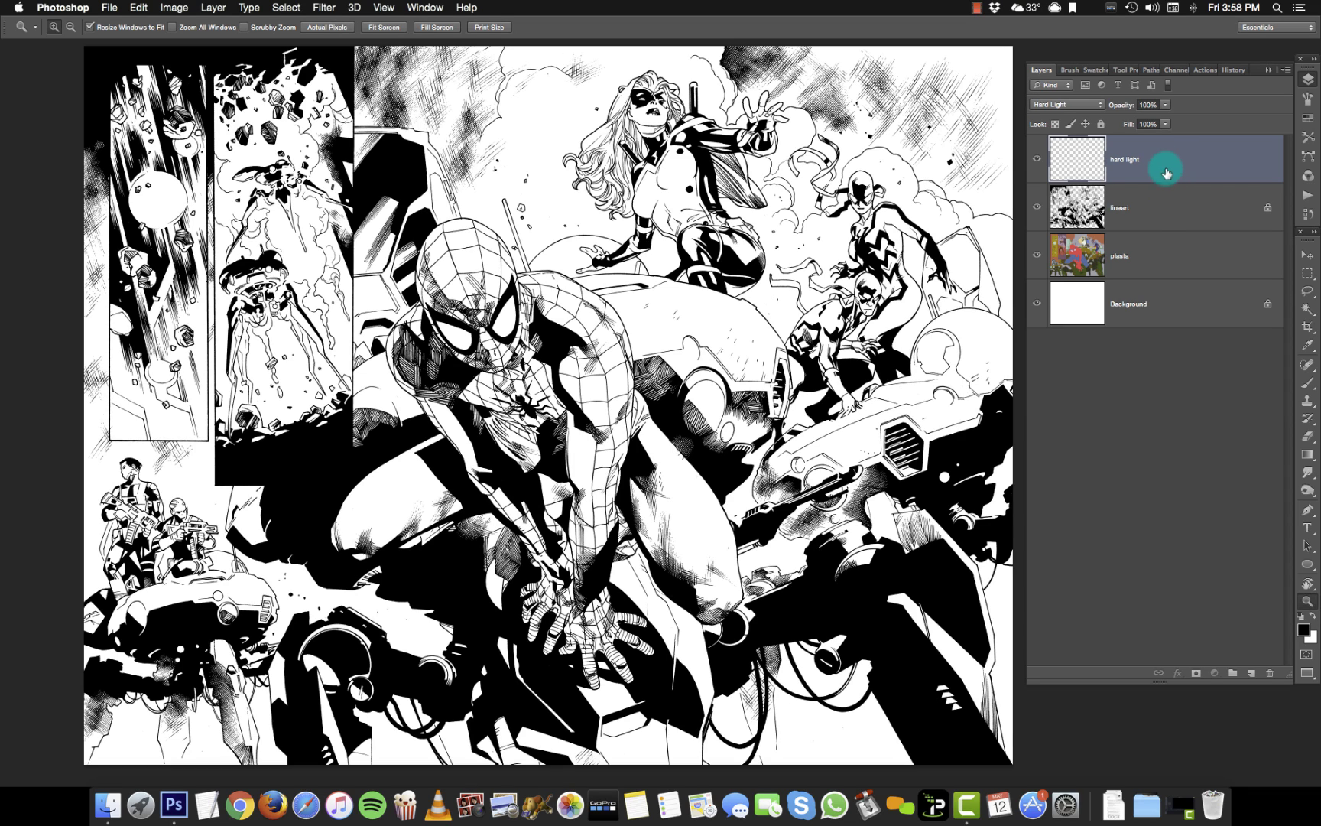
# Select the Background layer and fill it with dark bluish grey #5b6062.
pyautogui.click(1170, 203)
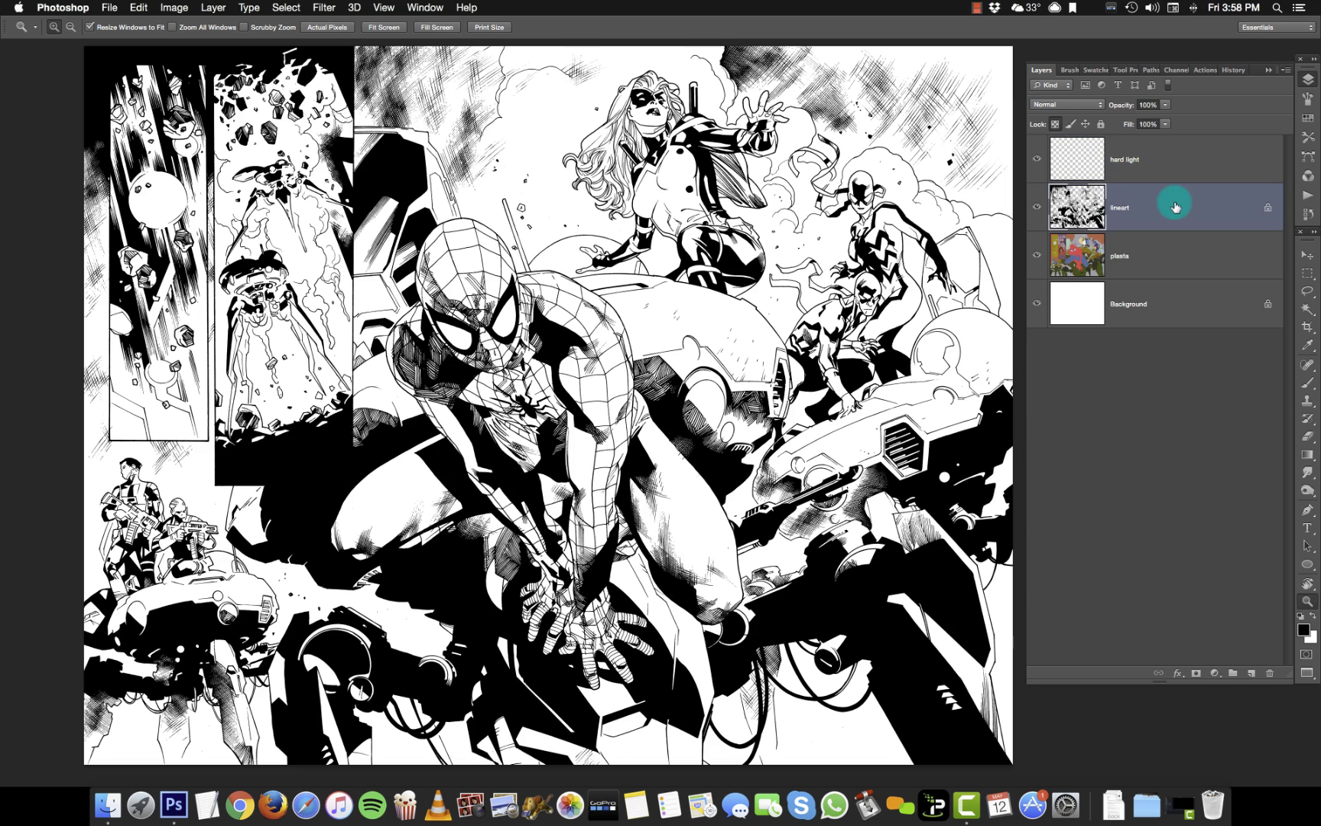
pyautogui.click(1151, 254)
pyautogui.click(1172, 299)
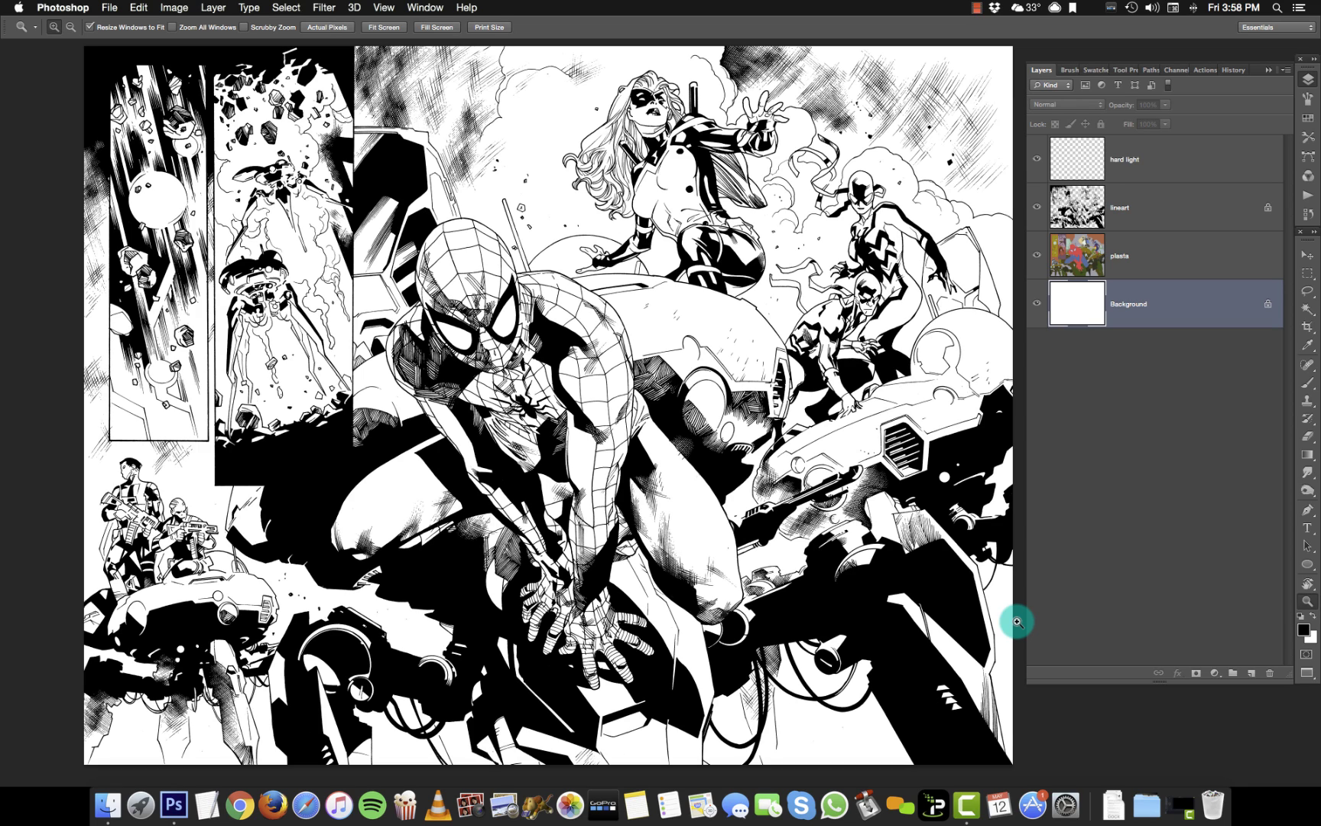
pyautogui.click(1311, 635)
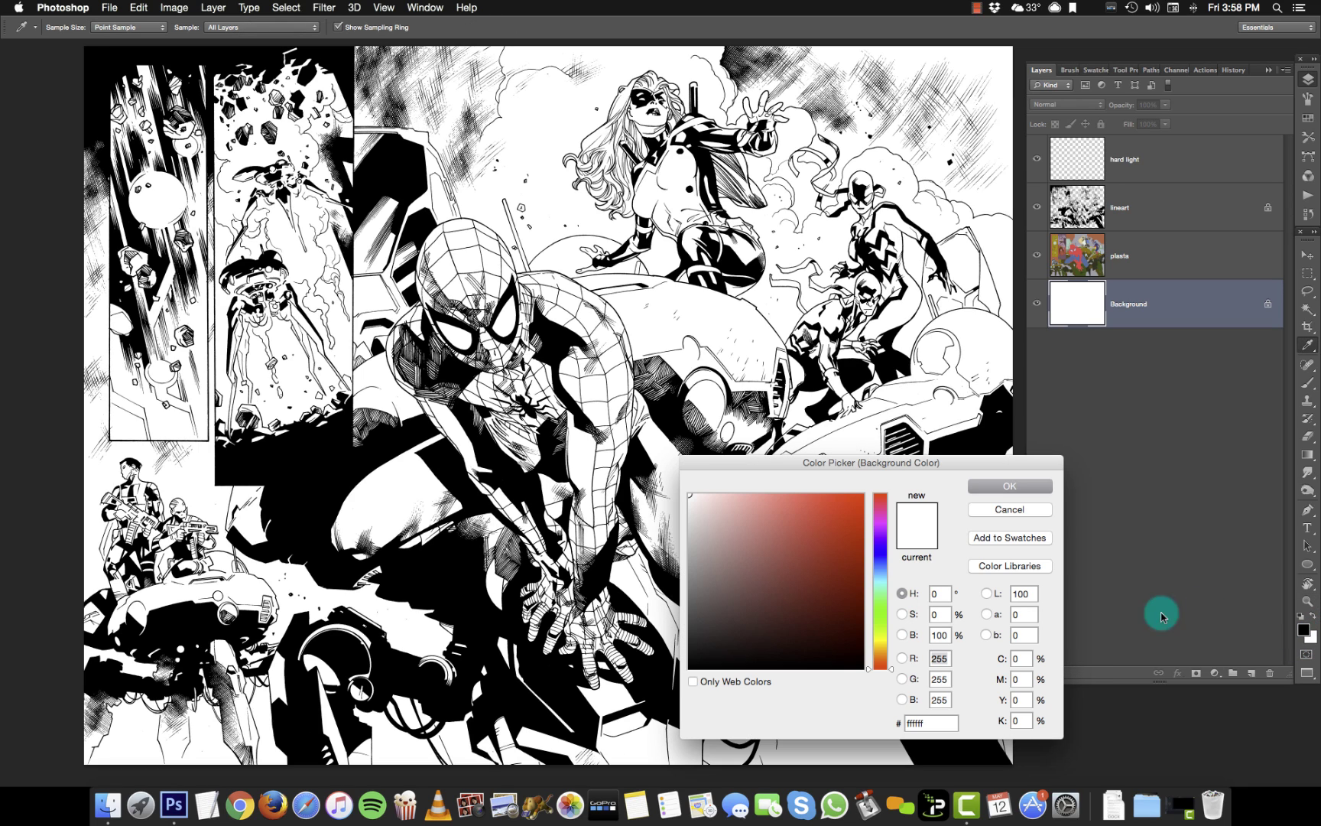
pyautogui.click(876, 575)
pyautogui.click(699, 602)
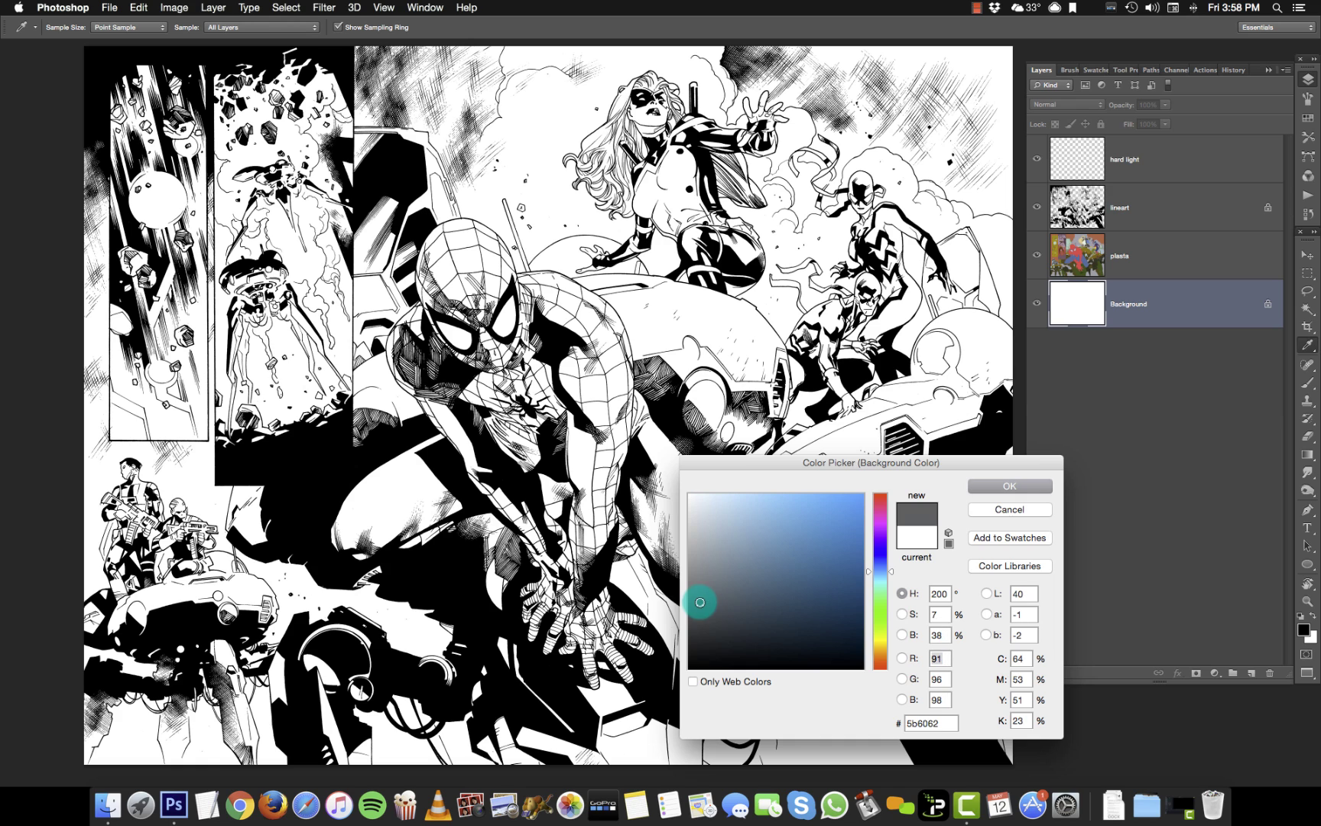
pyautogui.click(1013, 487)
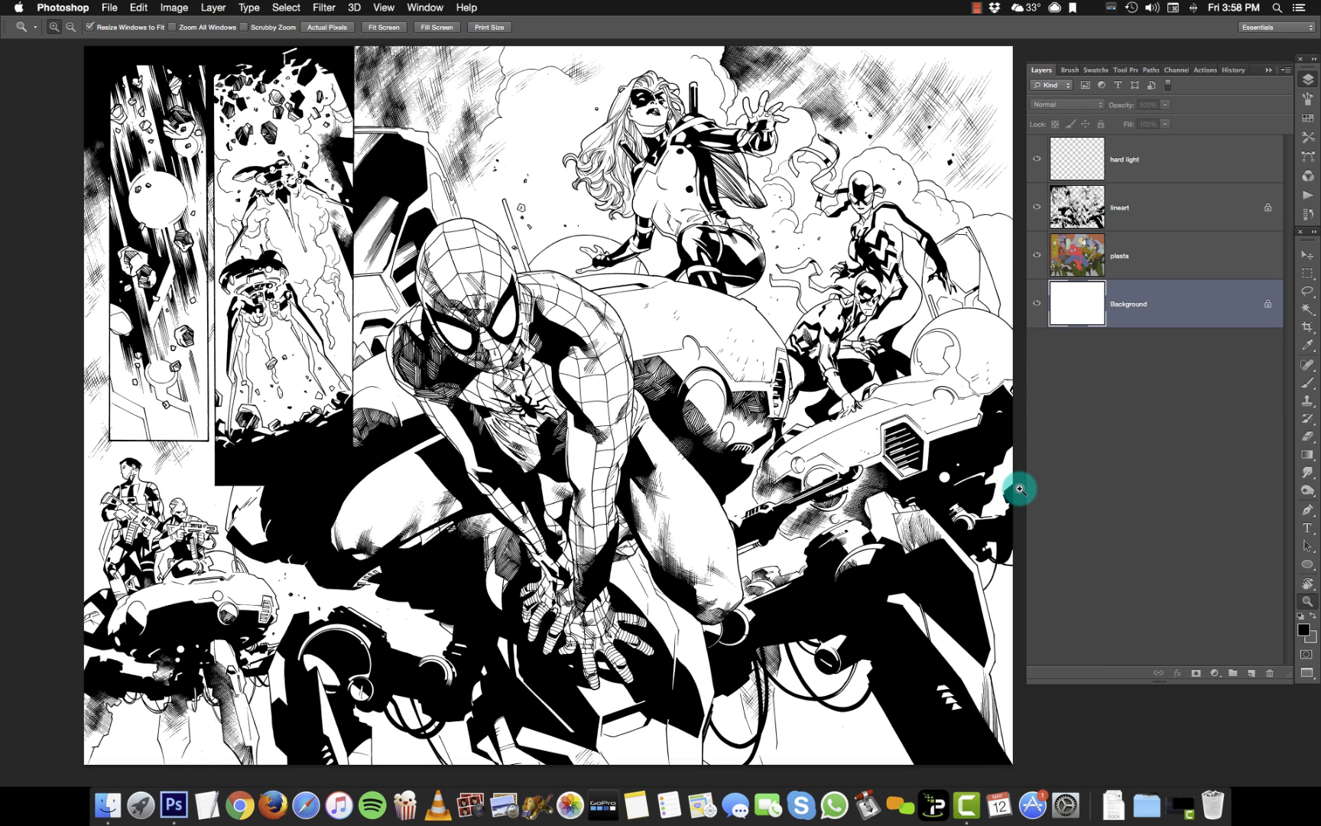
pyautogui.press('super+BackSpace')
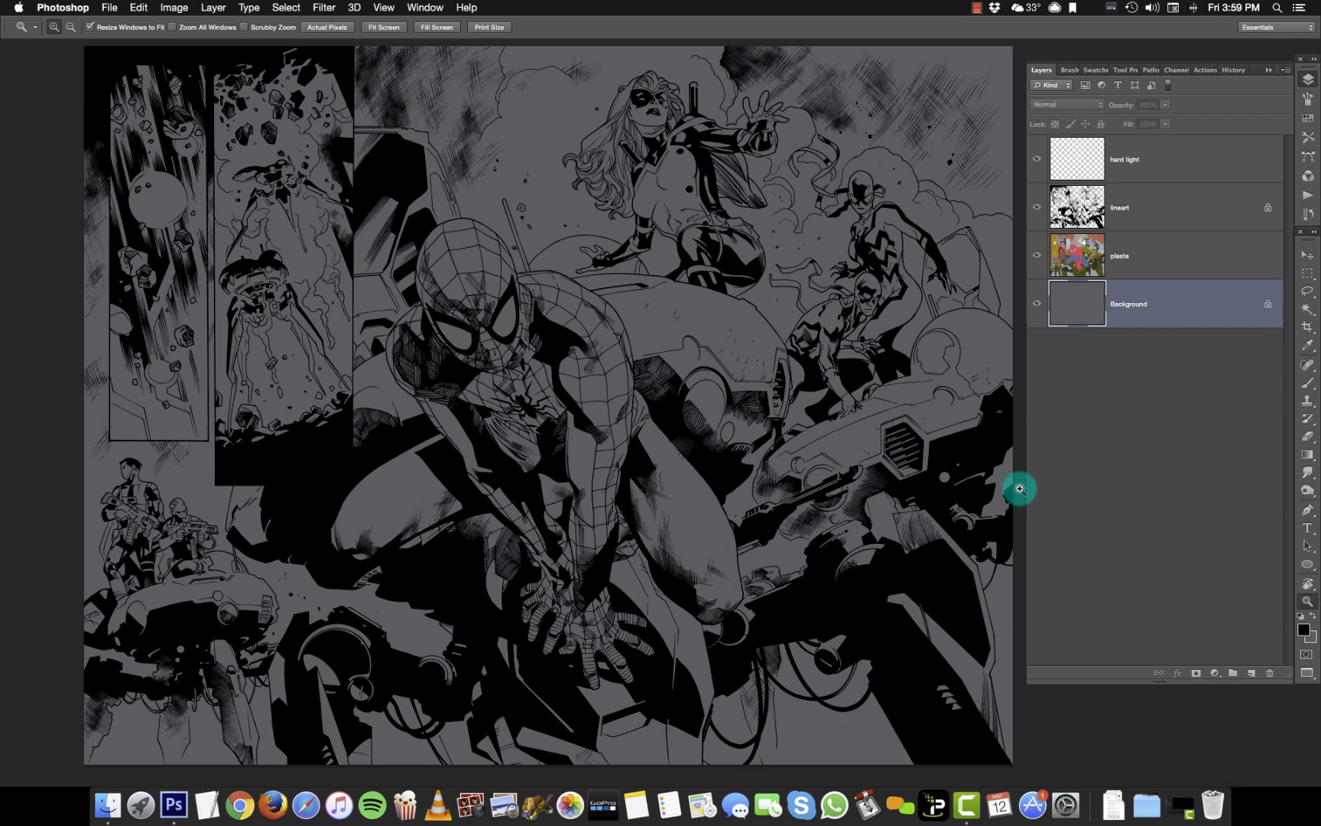
# Close flat.tif, zoom out, and browse the AMZSPDRMN25color folder to open a coloured page.
pyautogui.press('f')
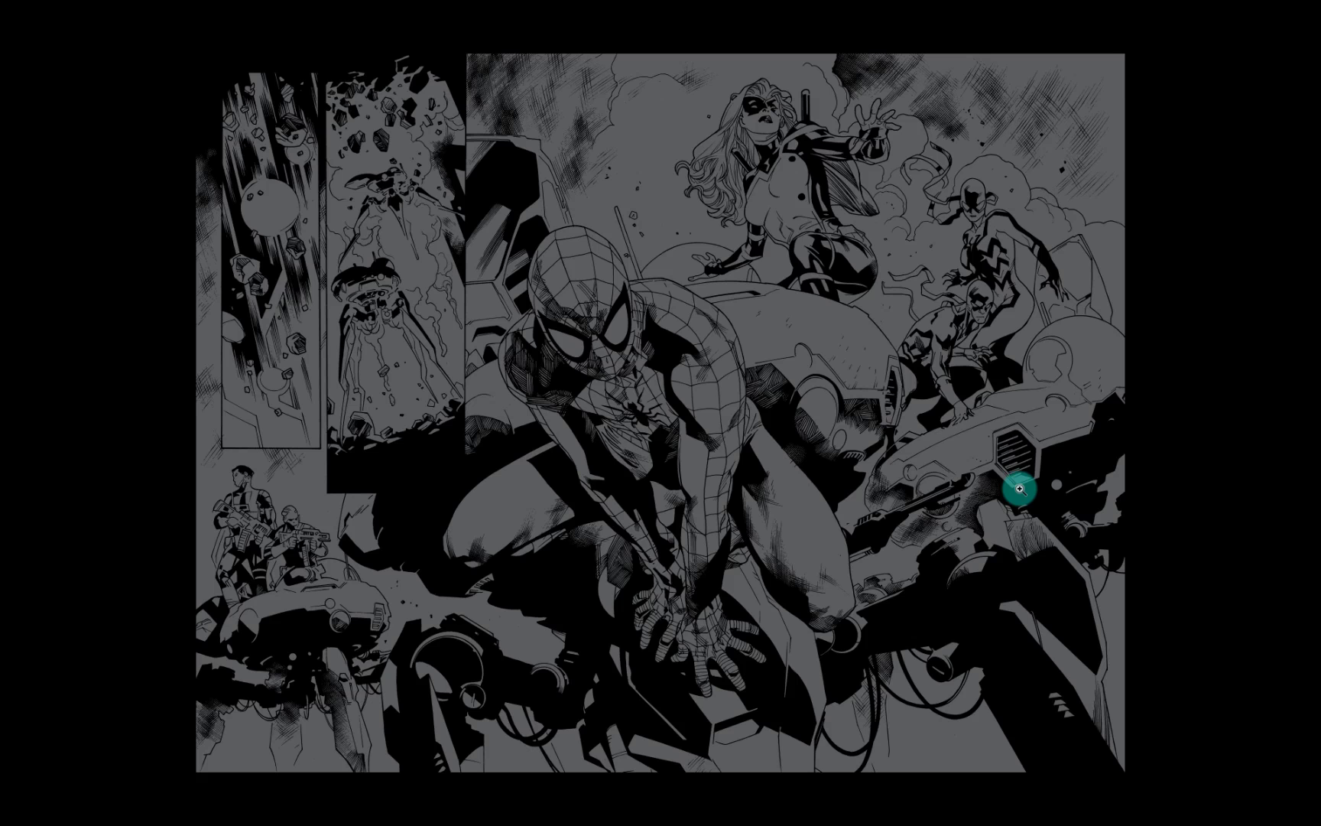
pyautogui.press('f')
pyautogui.click(592, 61)
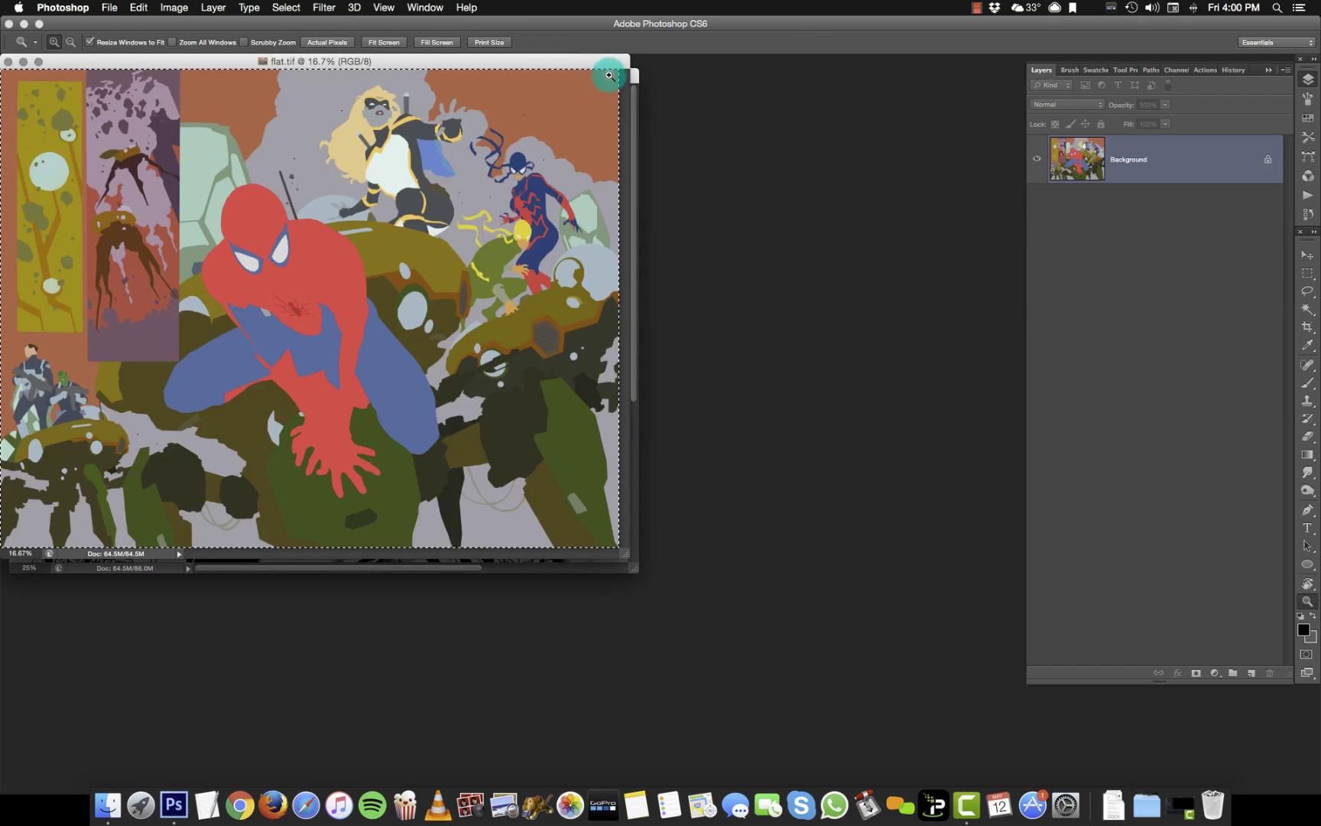
pyautogui.press('super+w')
pyautogui.press('super+minus')
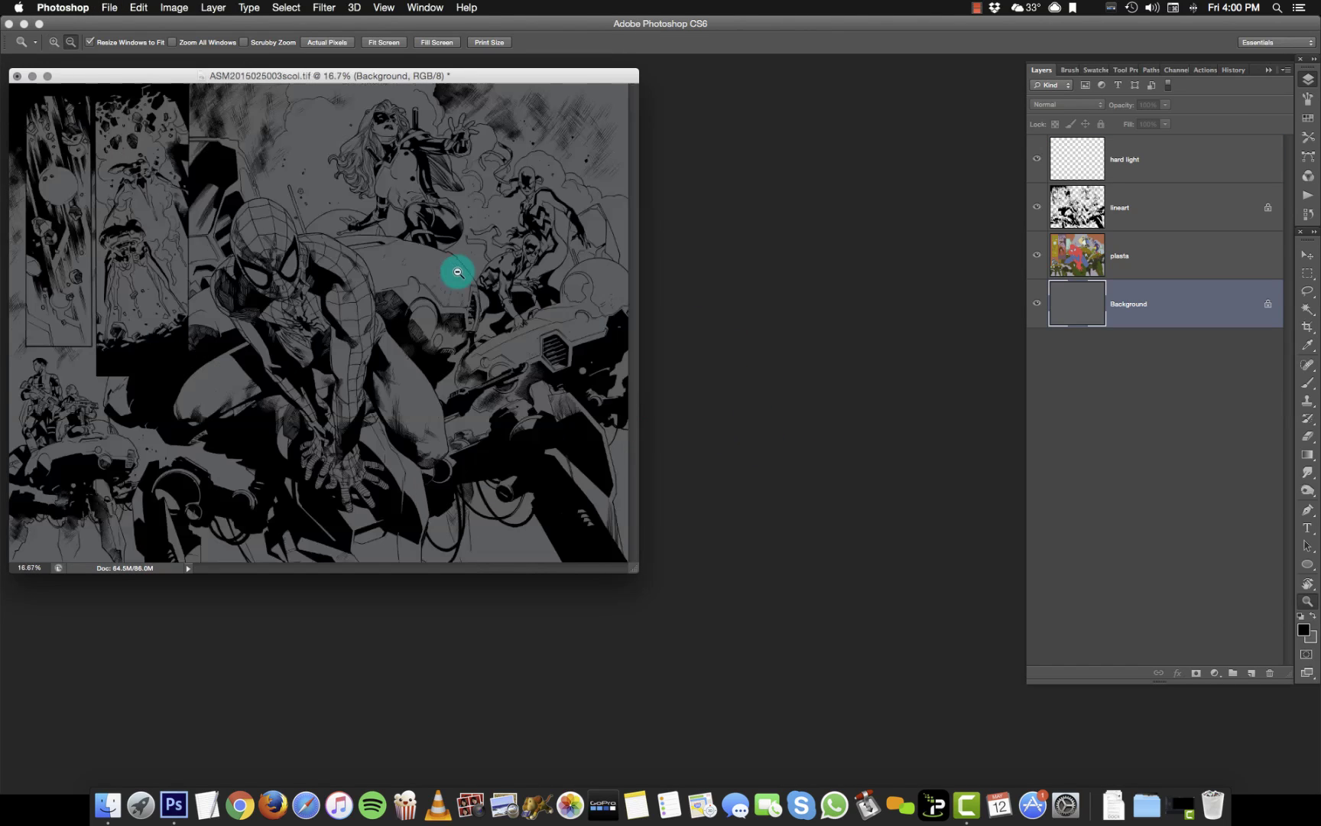
pyautogui.press('super+o')
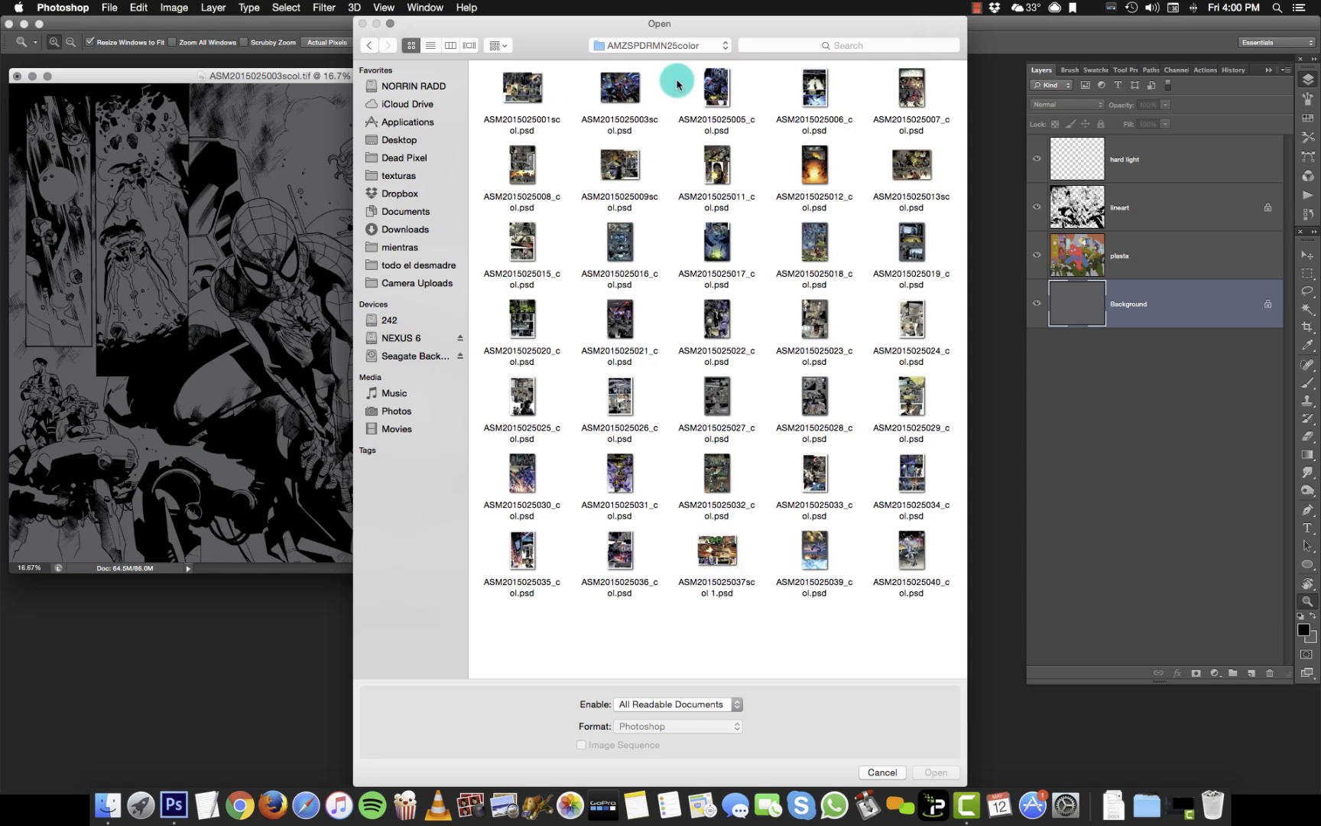
pyautogui.doubleClick(621, 86)
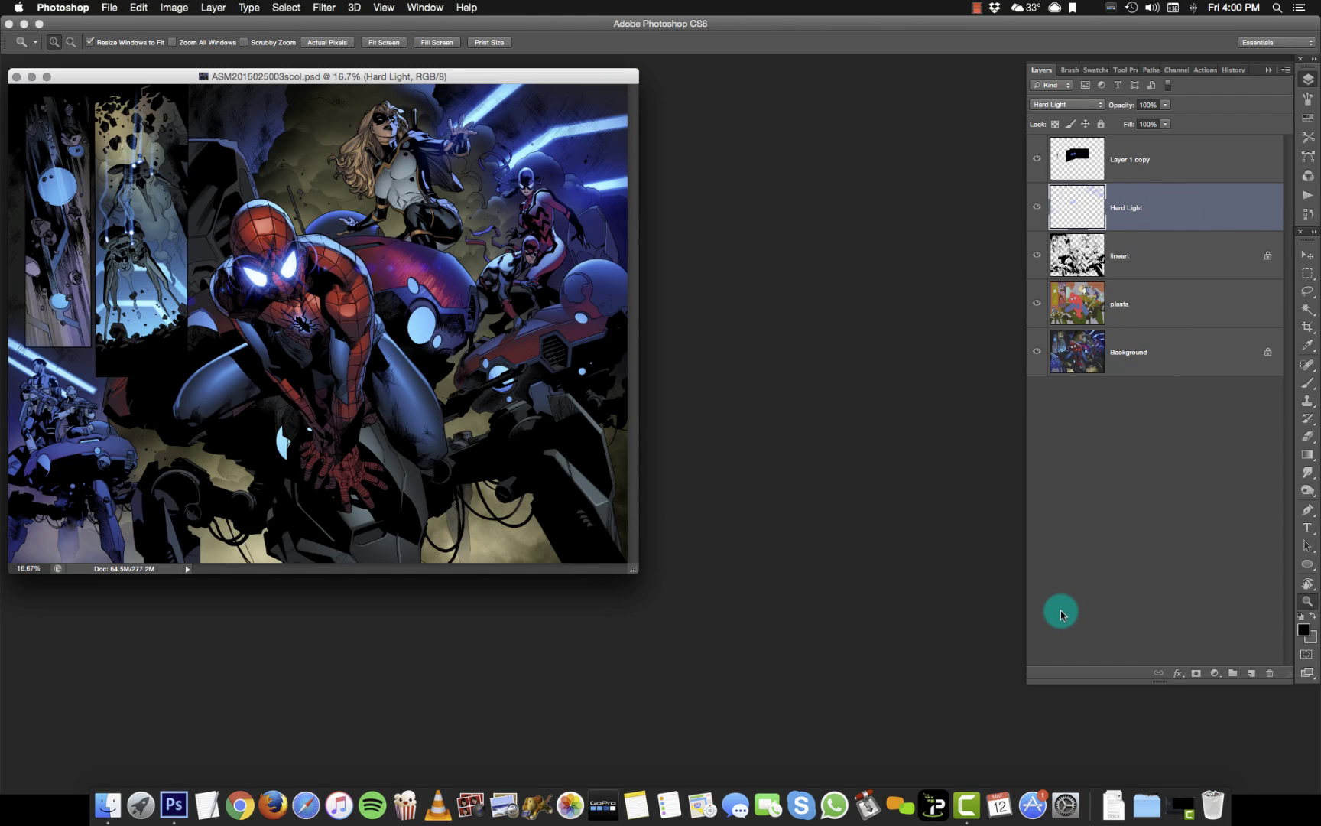
pyautogui.click(1156, 348)
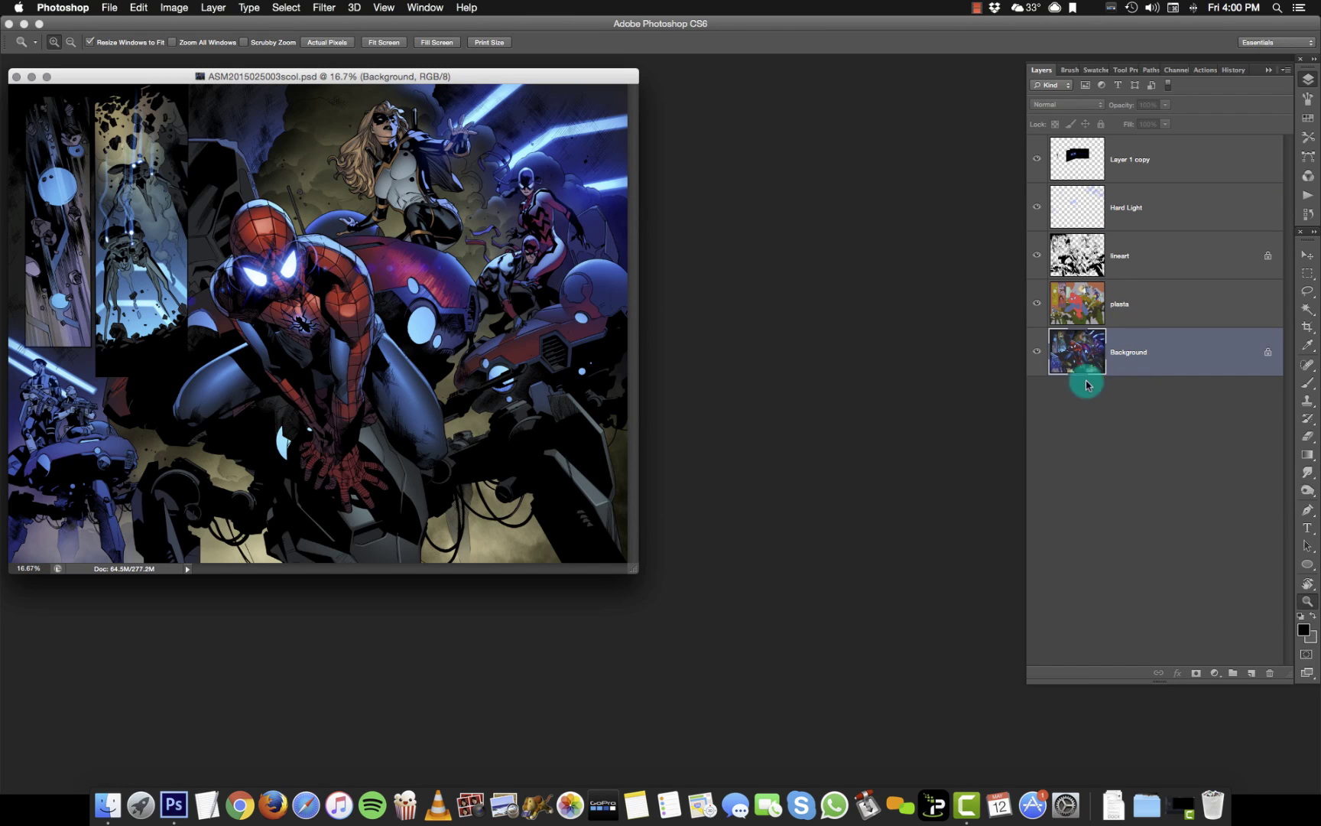
pyautogui.click(1037, 351)
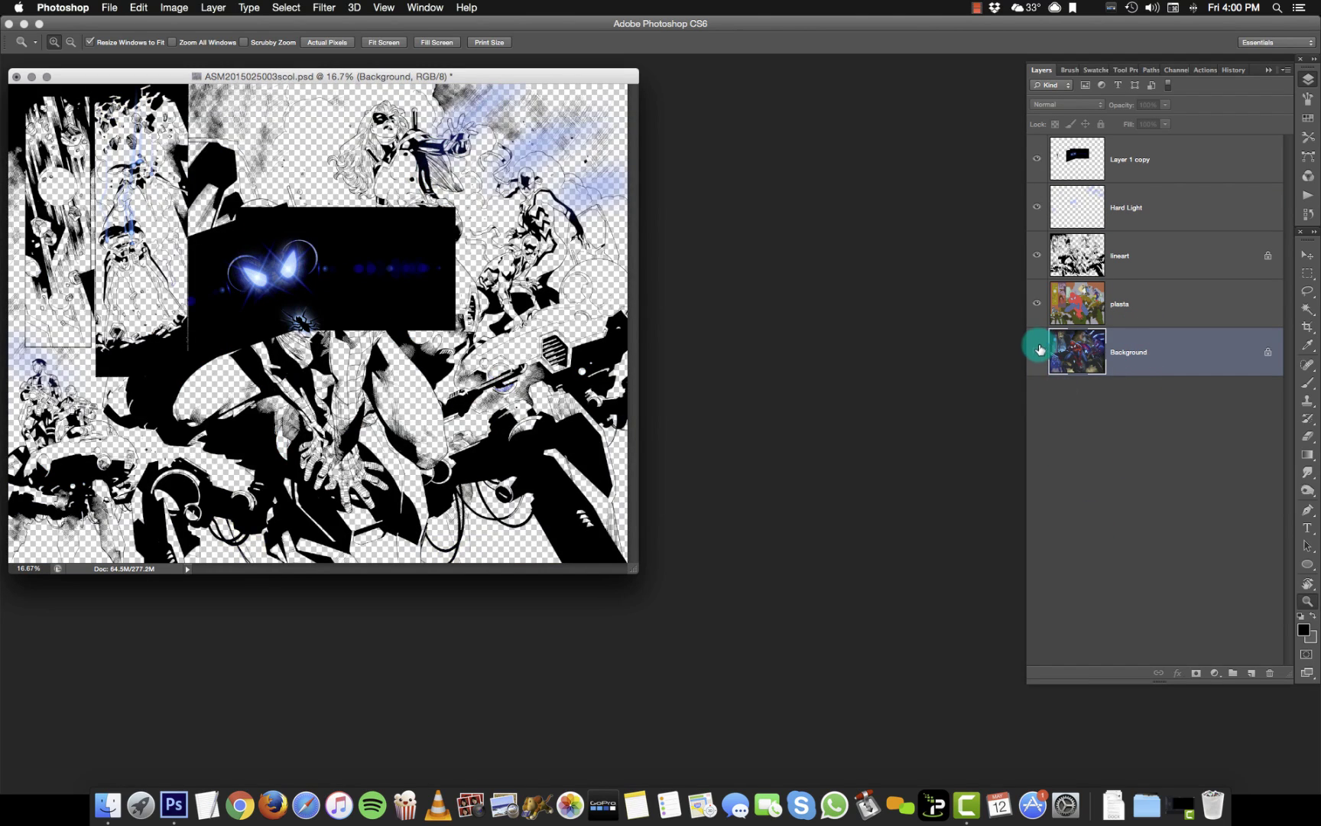
pyautogui.click(1036, 351)
pyautogui.click(1037, 354)
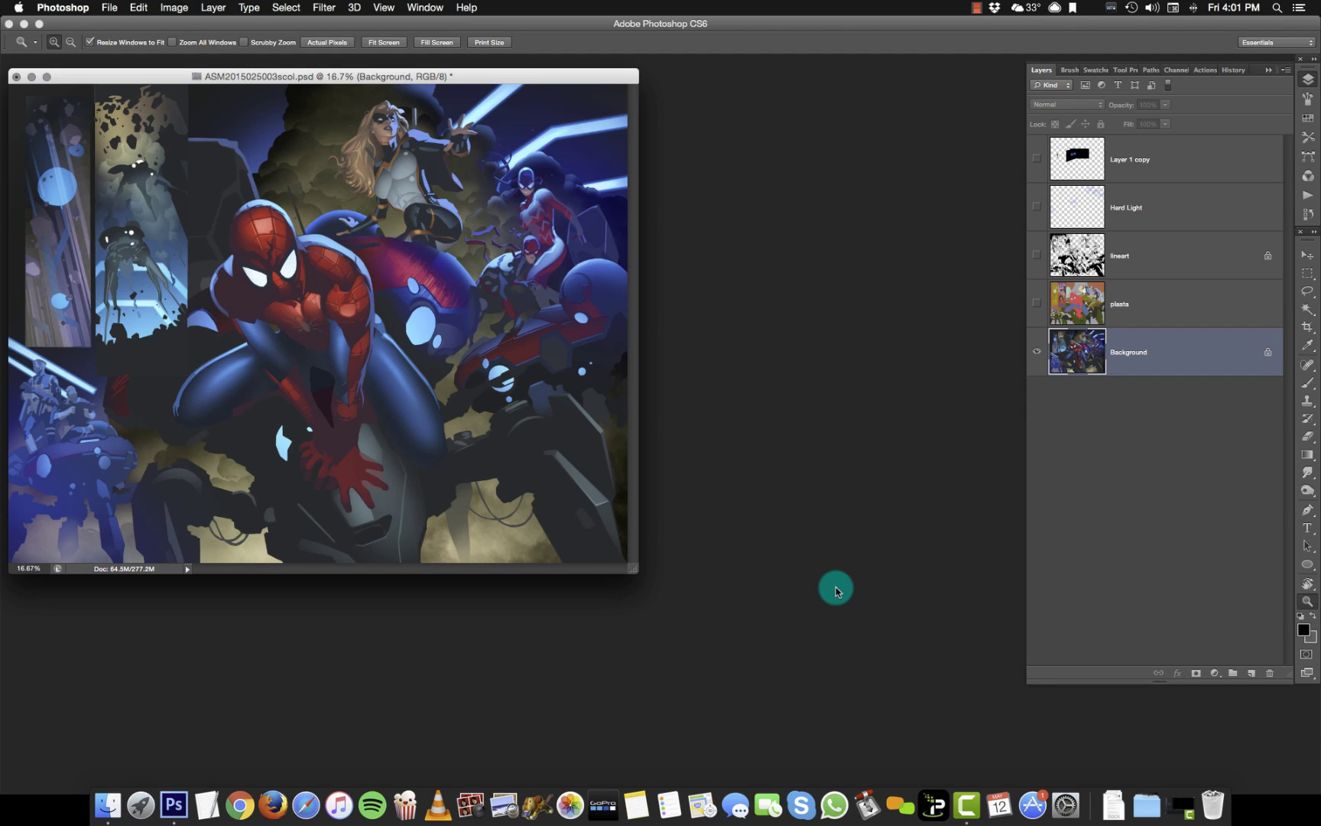
# Show the plasta, lineart and Hard Light layers again, then briefly solo lineart before restoring all layers.
pyautogui.moveTo(1037, 303); pyautogui.dragTo(1030, 149)
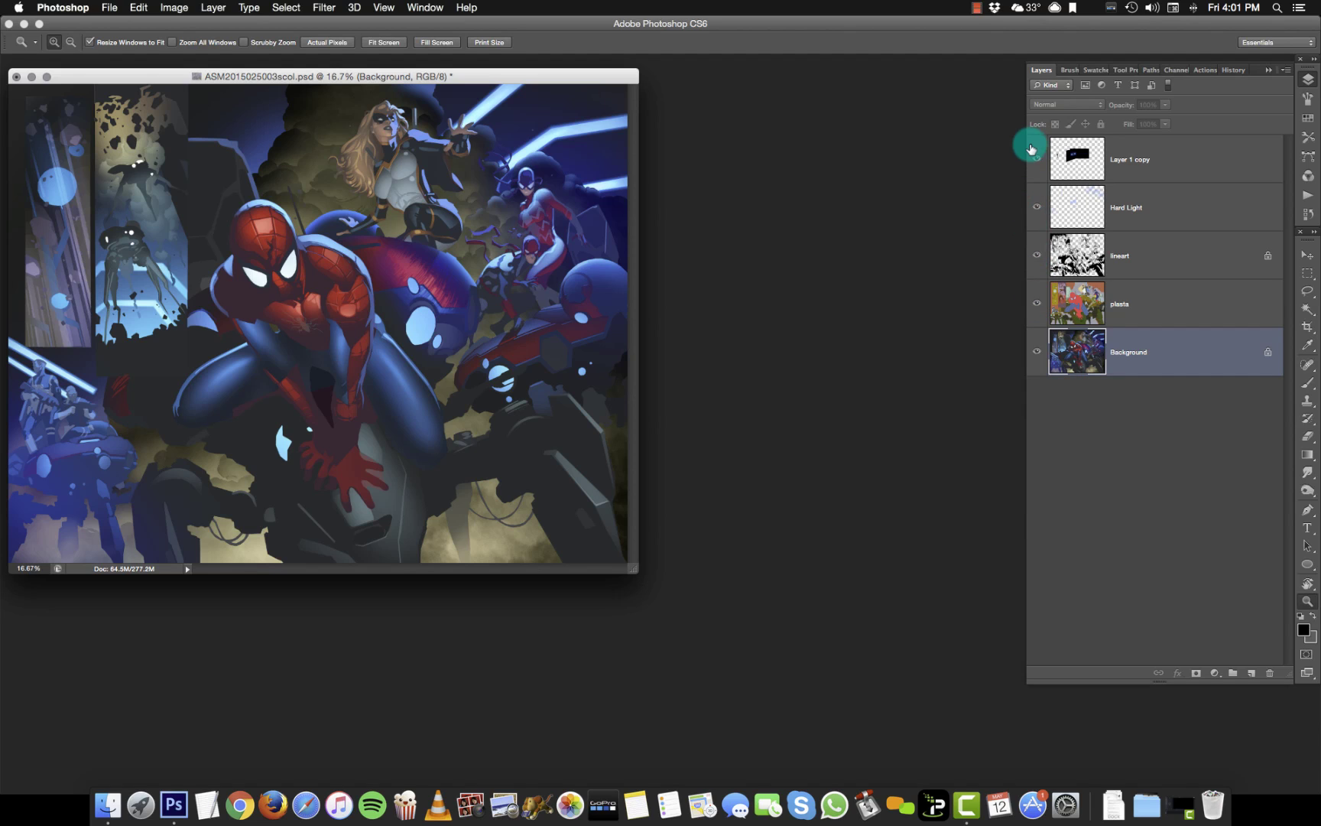
pyautogui.click(1130, 257)
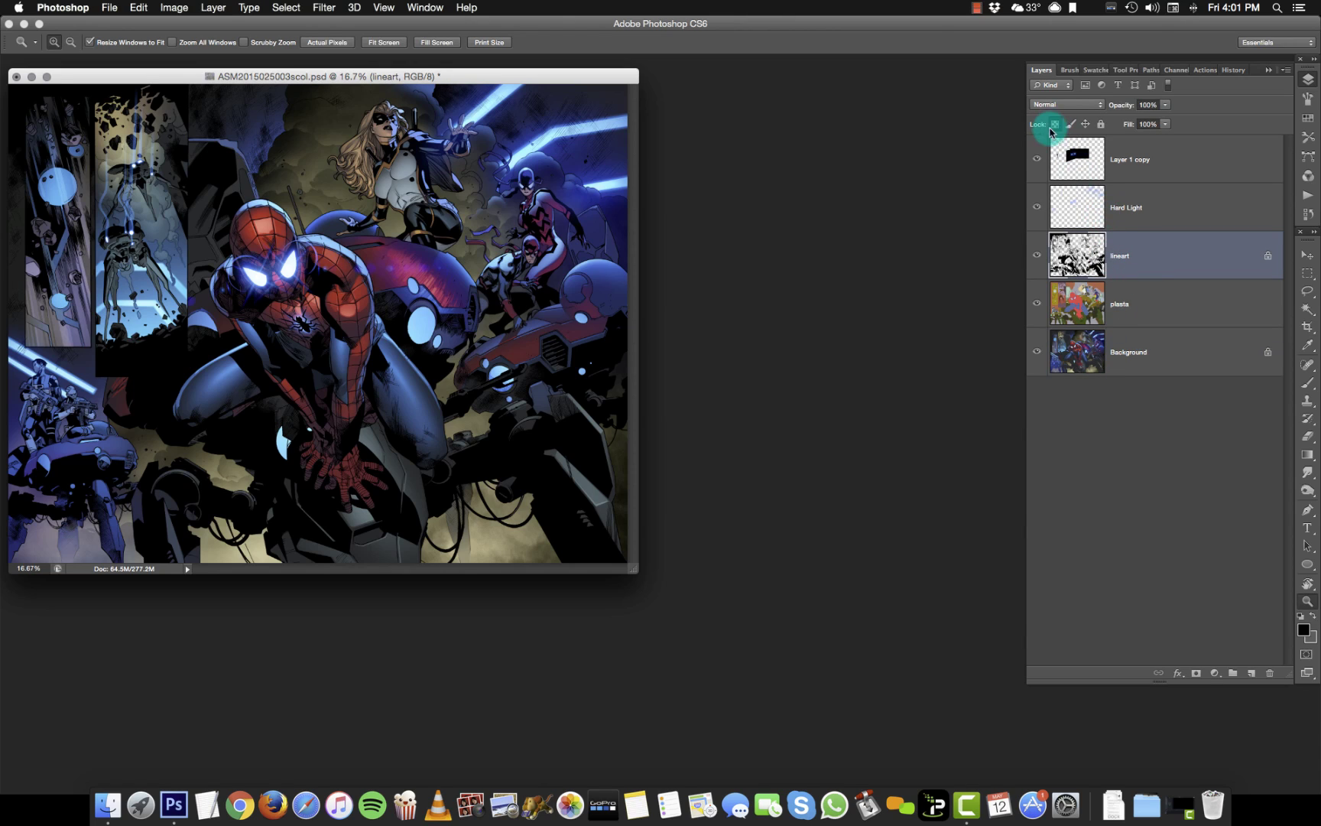
pyautogui.click(1080, 160)
pyautogui.click(1086, 257)
pyautogui.click(1065, 237)
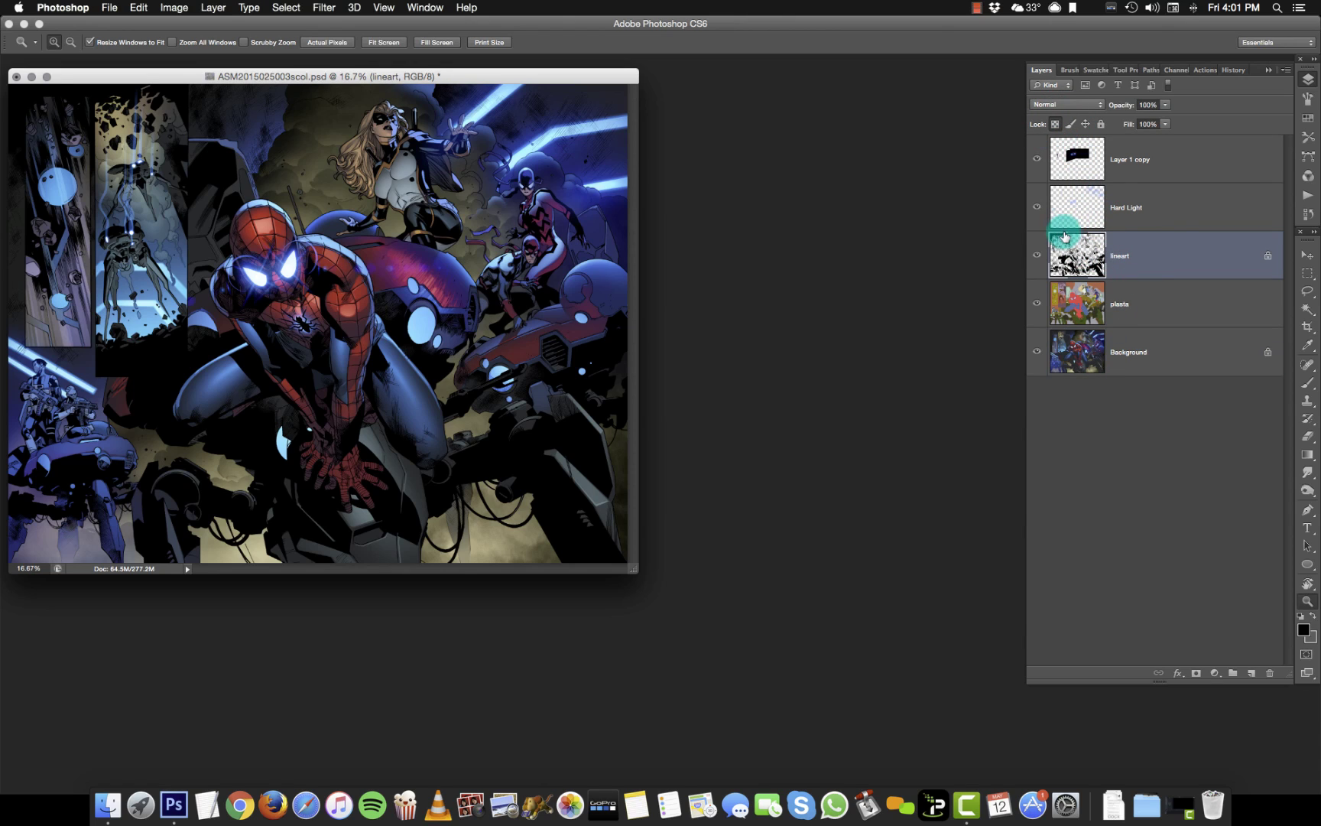
pyautogui.keyDown('alt'); pyautogui.click(1037, 255); pyautogui.keyUp('alt')
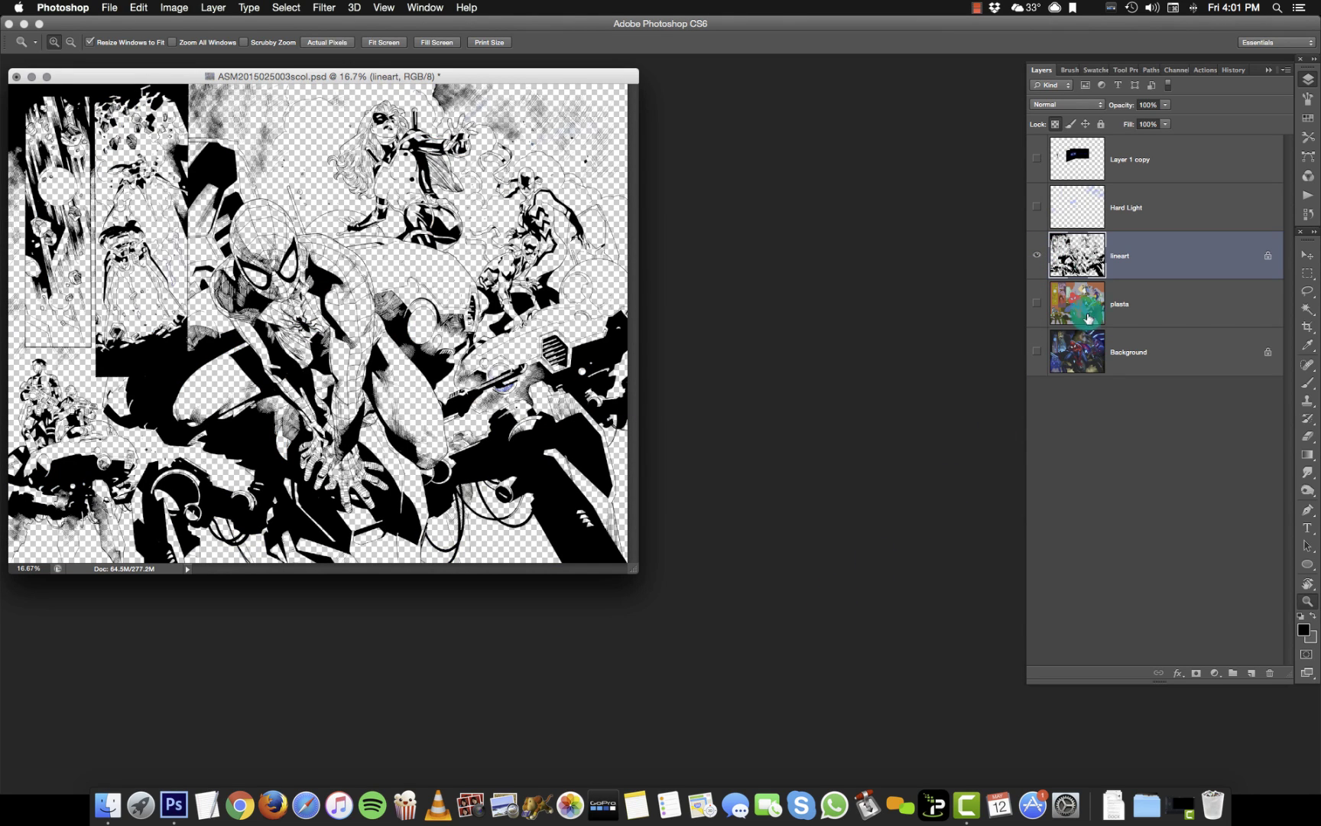
pyautogui.keyDown('alt'); pyautogui.click(1036, 255); pyautogui.keyUp('alt')
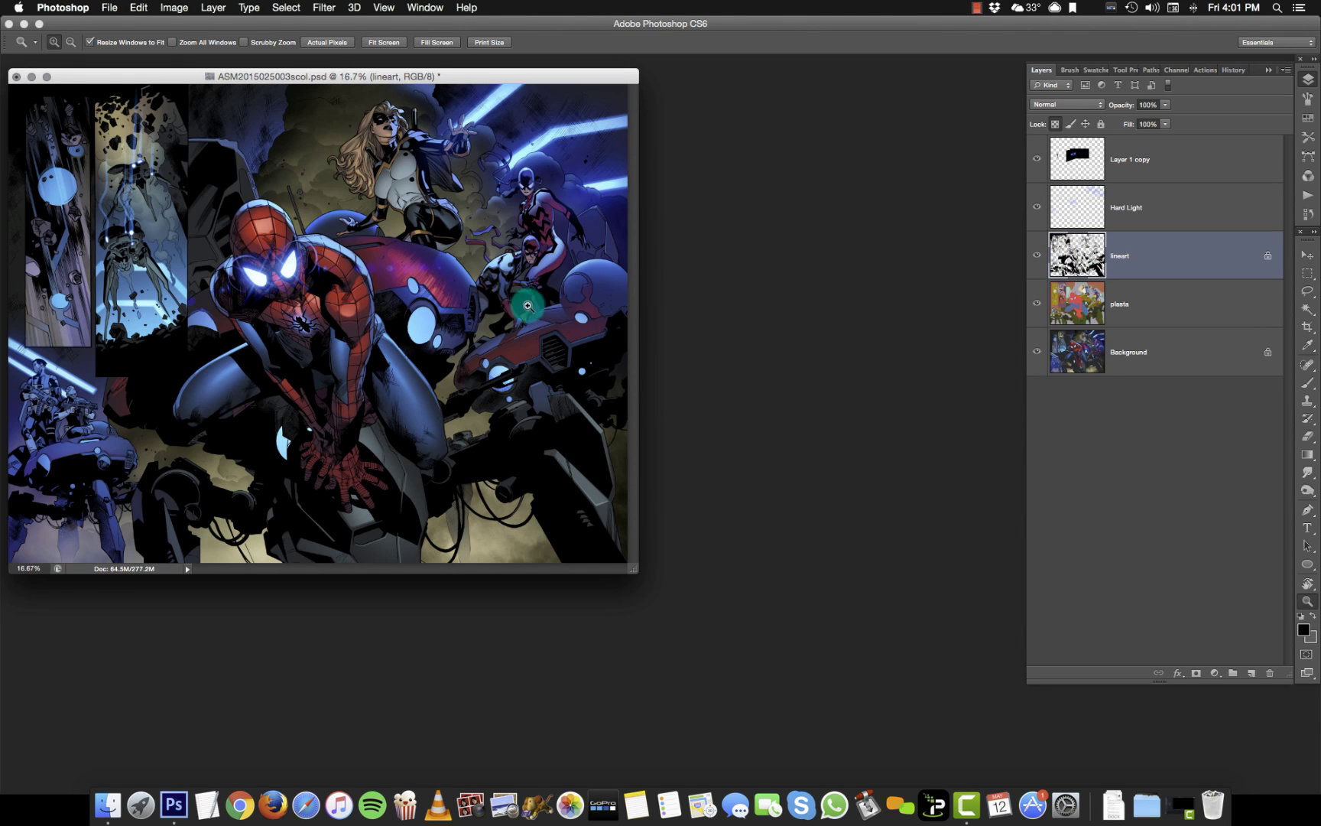
pyautogui.click(157, 338)
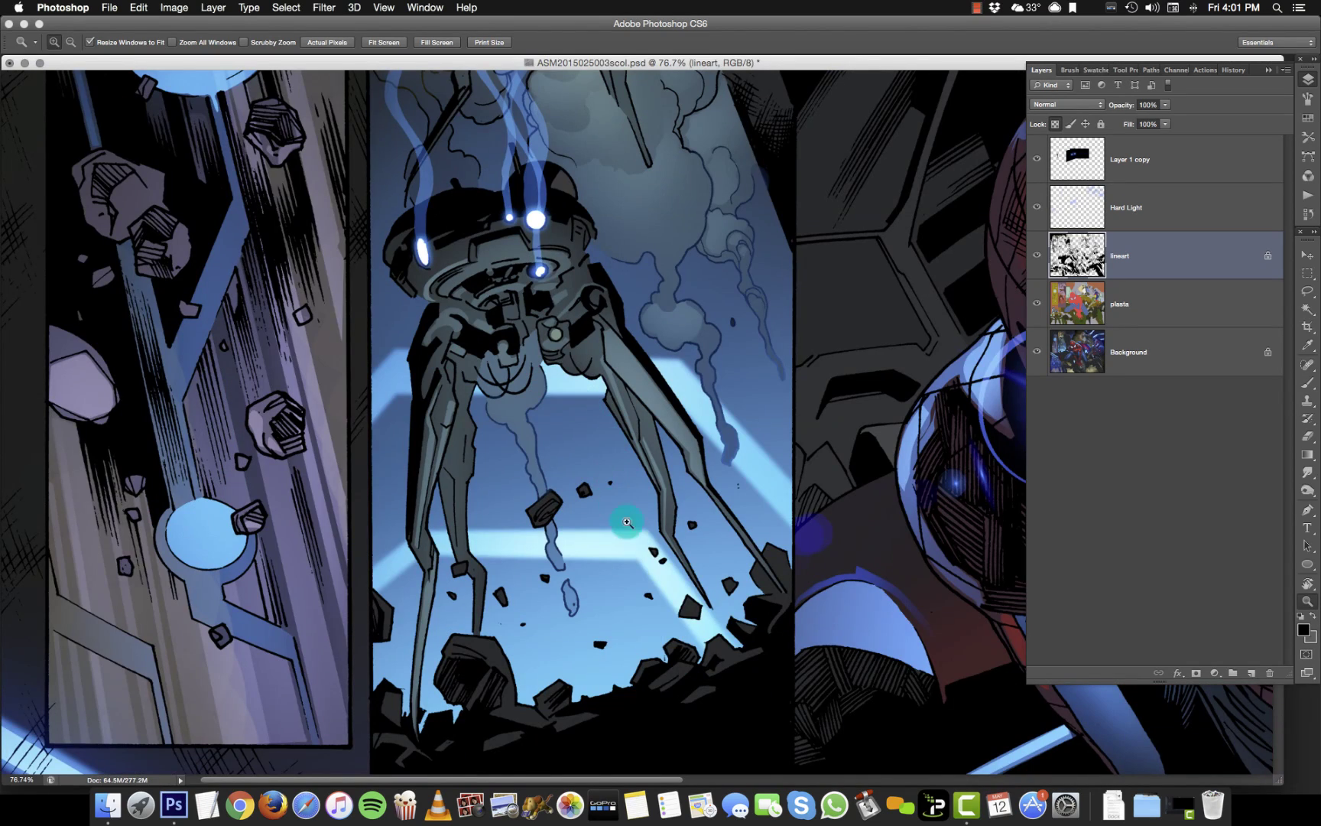
pyautogui.hscroll(3, 626, 589)
pyautogui.scroll(-1, 625, 589)
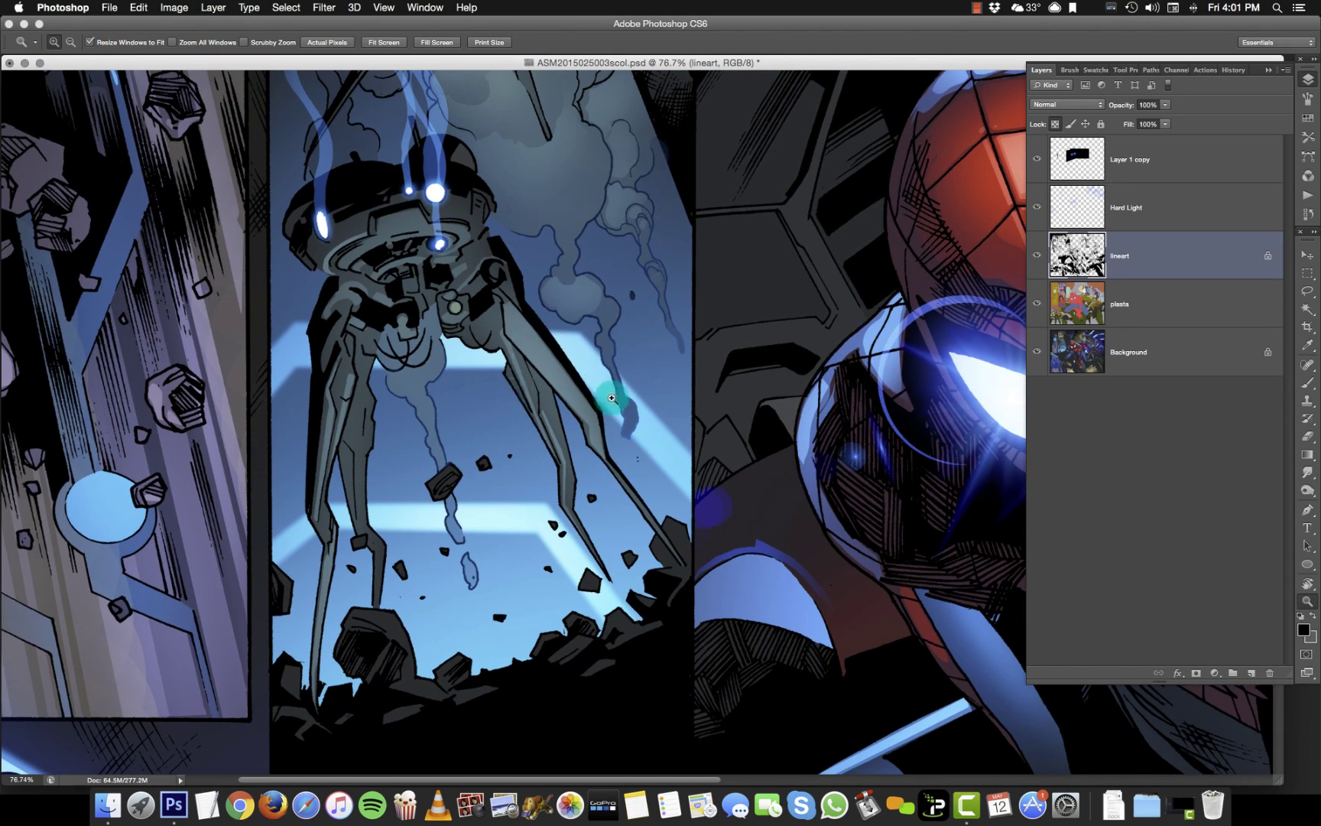
pyautogui.scroll(5, 612, 398)
pyautogui.hscroll(3, 678, 593)
pyautogui.scroll(-2, 678, 592)
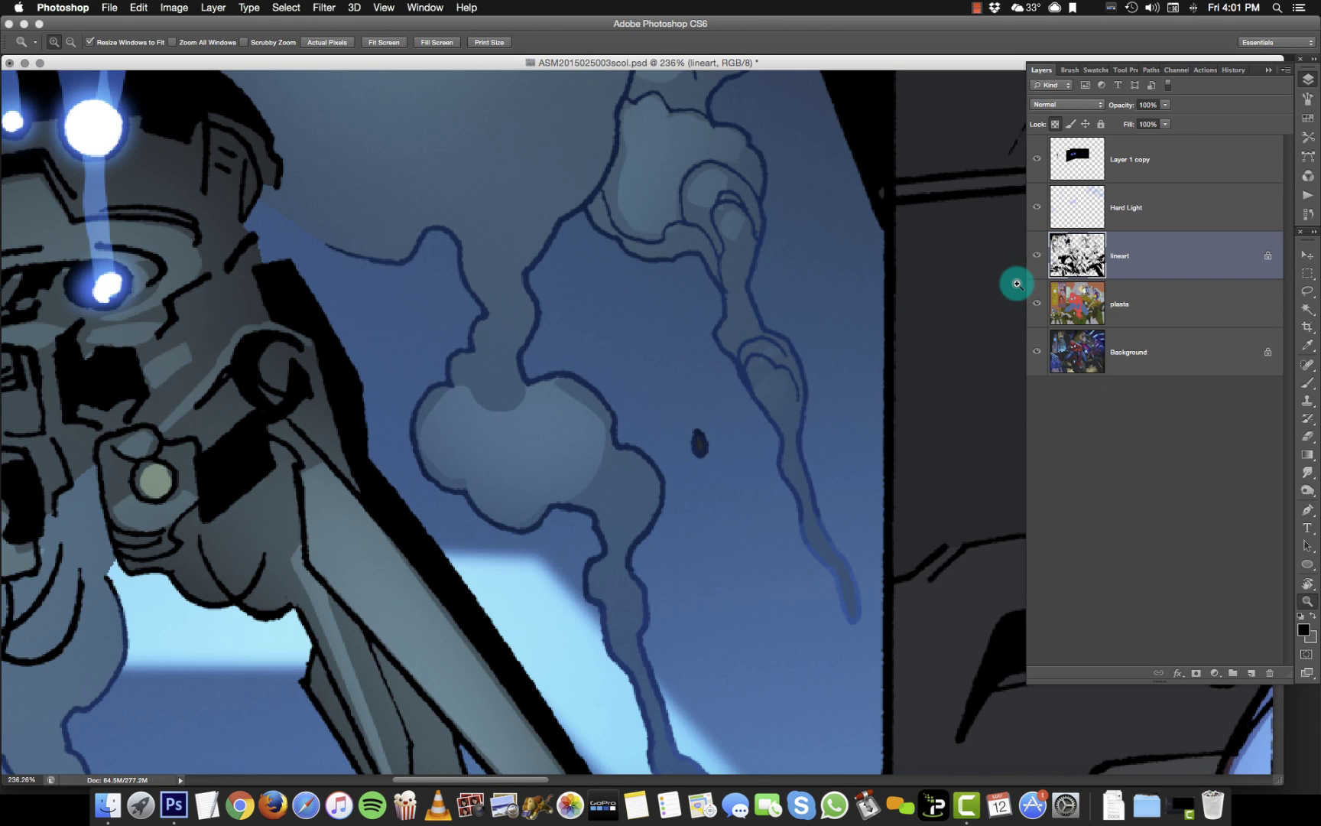
pyautogui.scroll(-2, 743, 481)
pyautogui.scroll(-3, 743, 482)
pyautogui.scroll(-1, 745, 488)
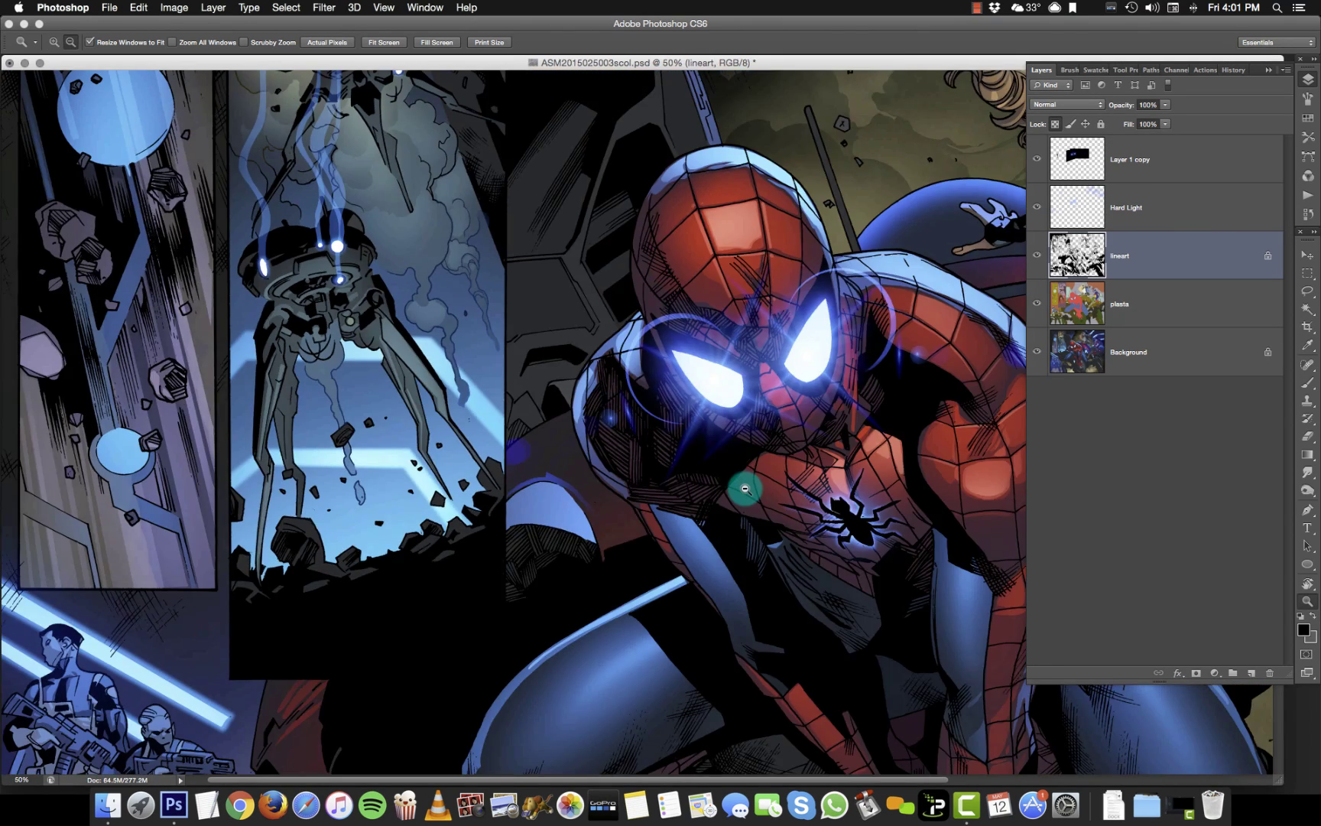
pyautogui.scroll(-2, 745, 488)
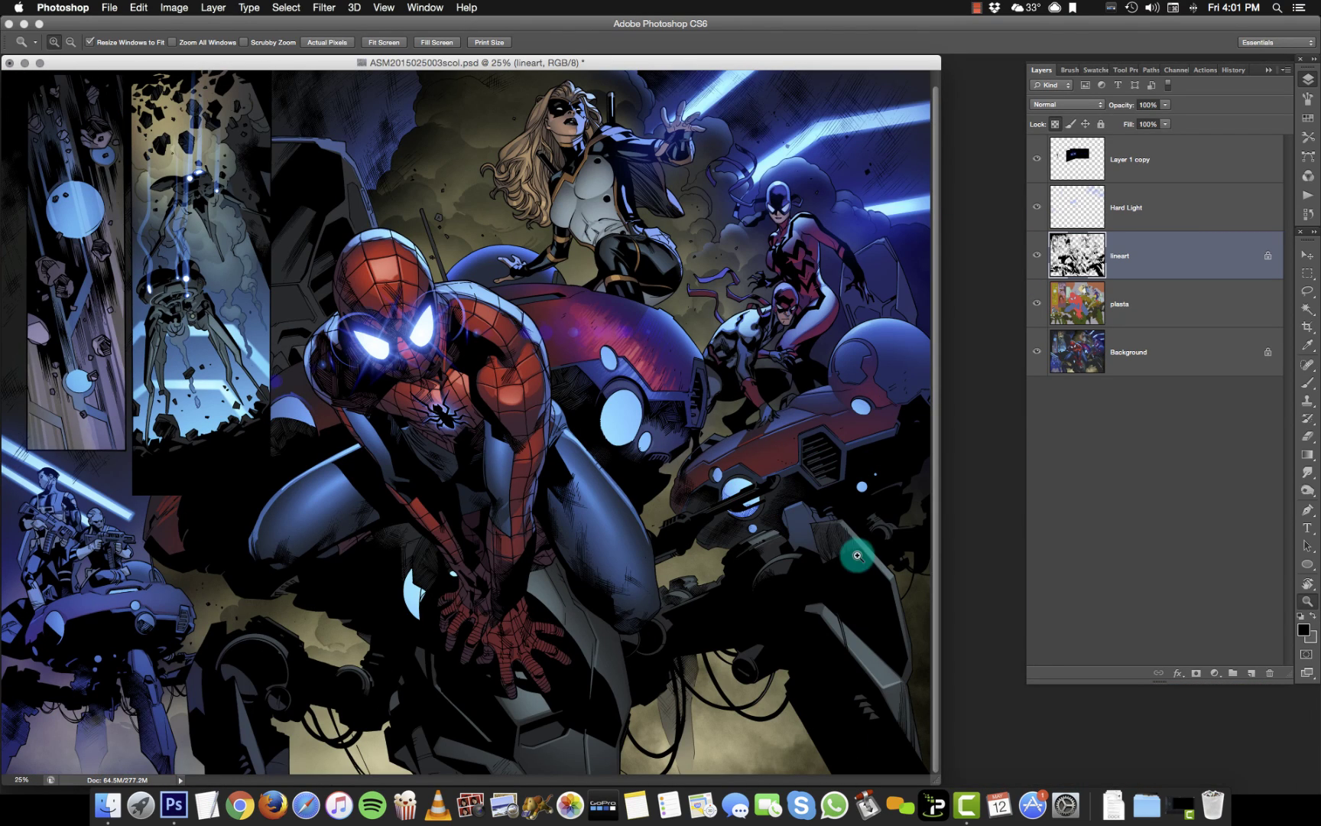
pyautogui.click(101, 749)
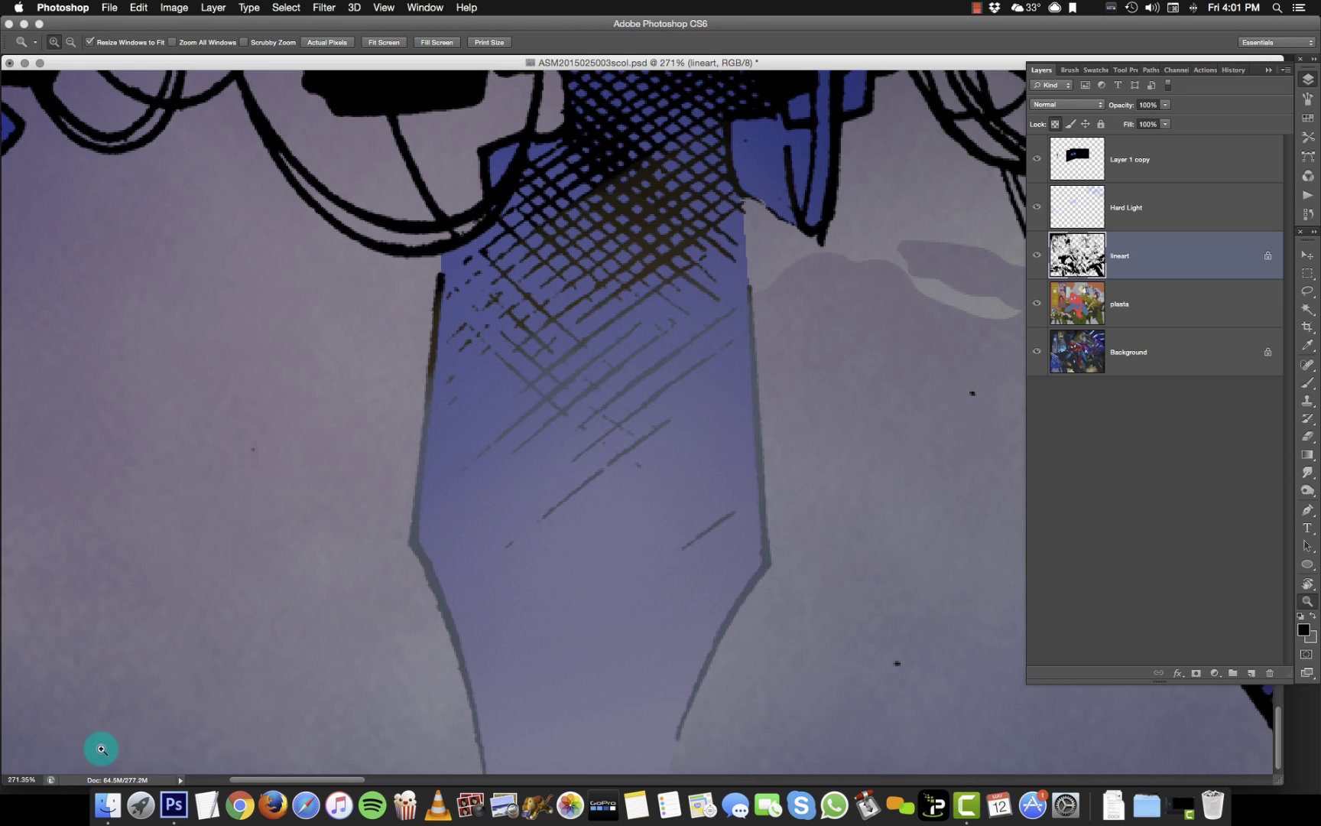
pyautogui.scroll(-1, 694, 520)
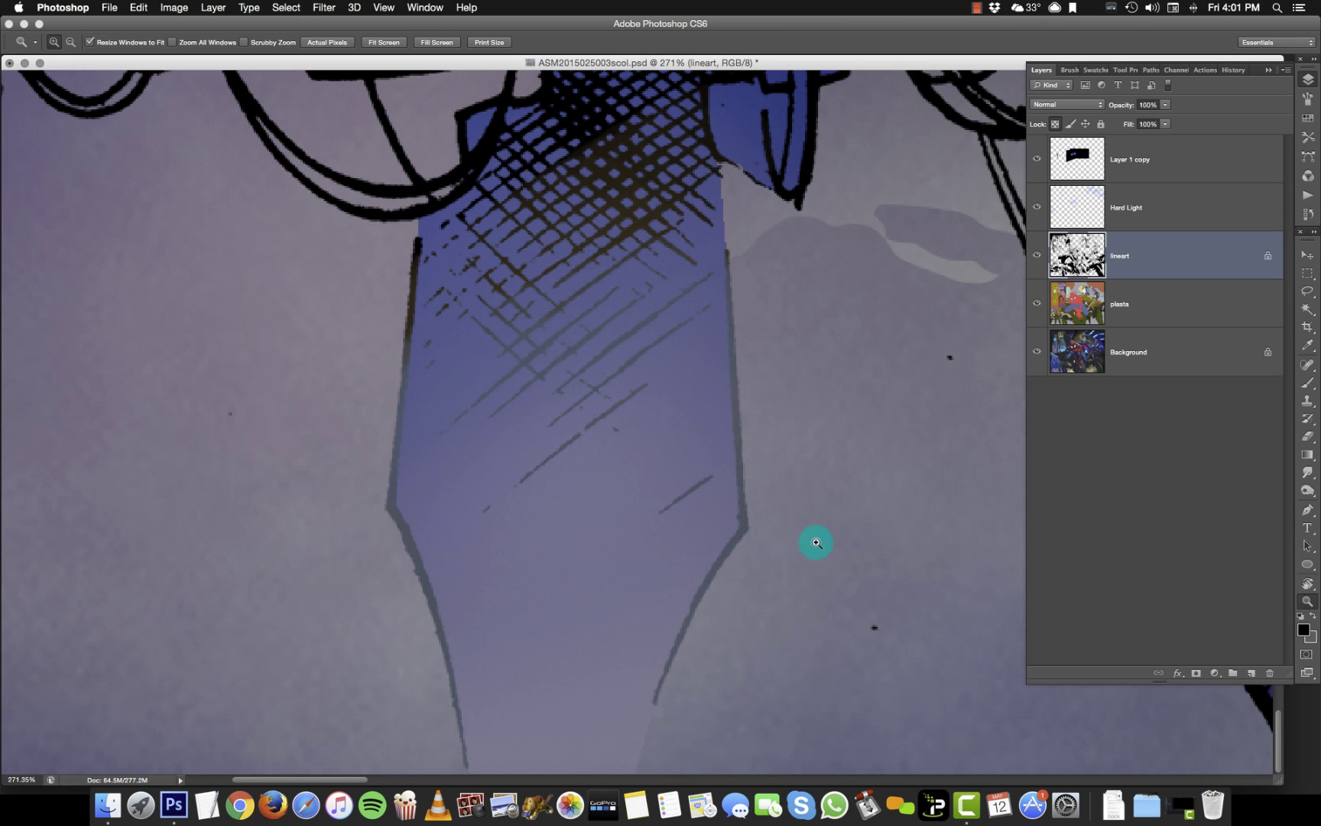
pyautogui.keyDown('alt'); pyautogui.click(714, 493); pyautogui.keyUp('alt')
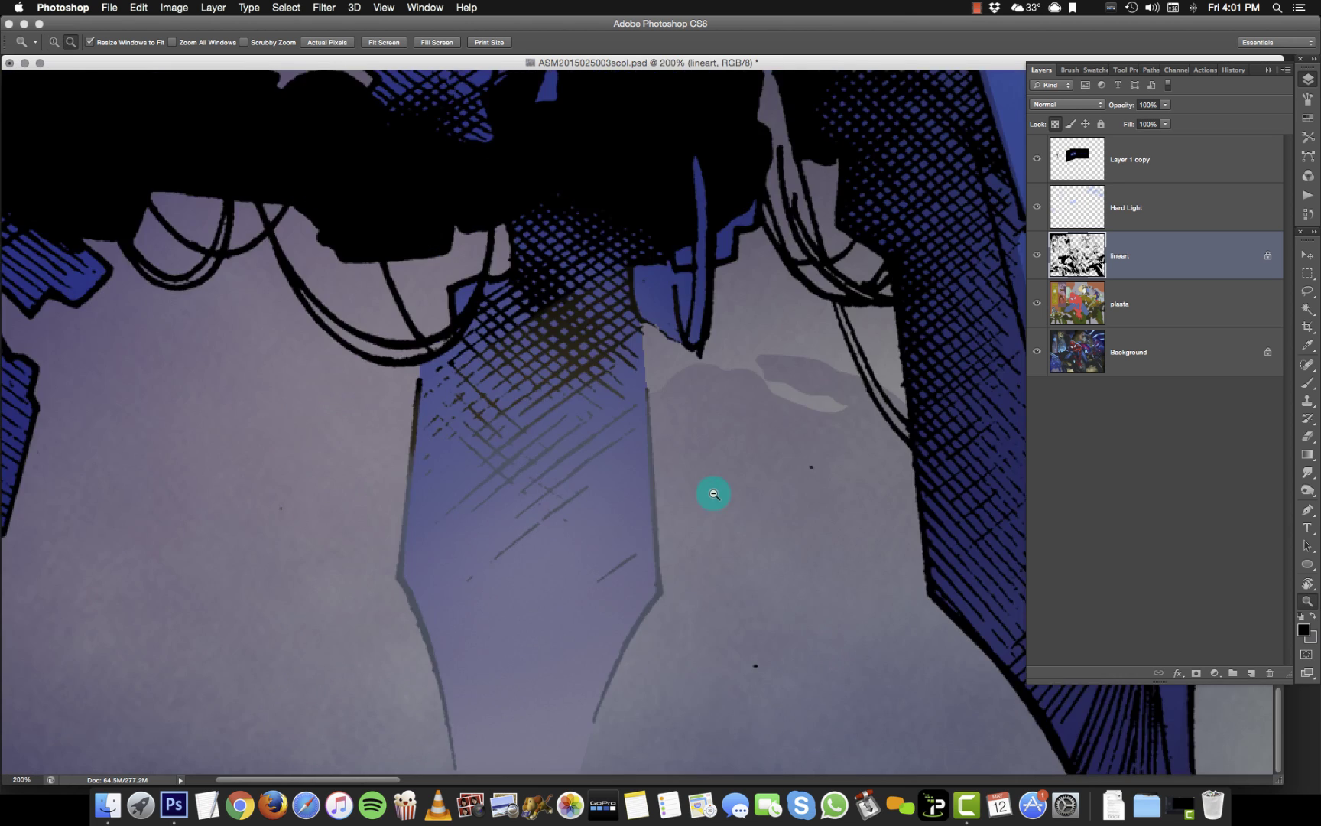
pyautogui.keyDown('alt'); pyautogui.click(714, 493); pyautogui.keyUp('alt')
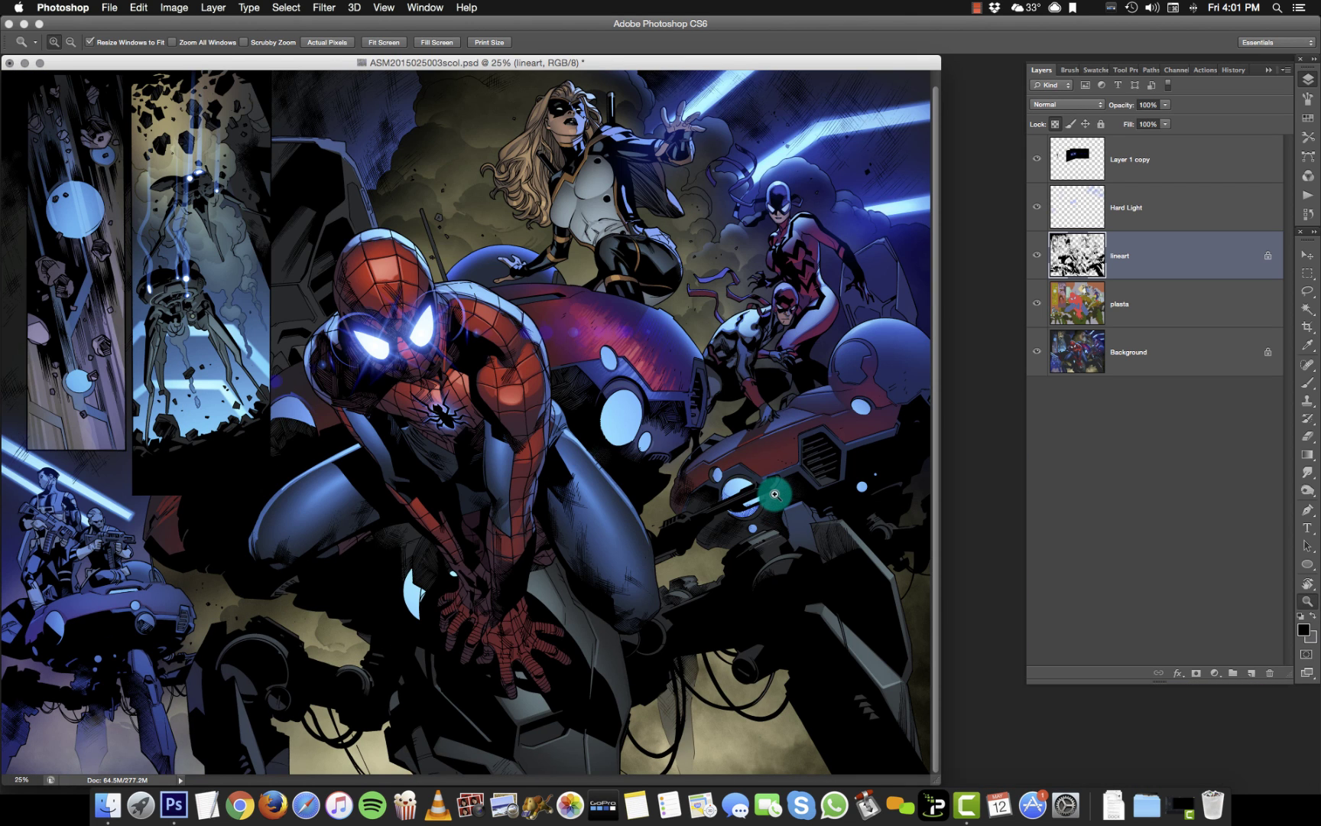
pyautogui.click(1036, 207)
pyautogui.click(1037, 207)
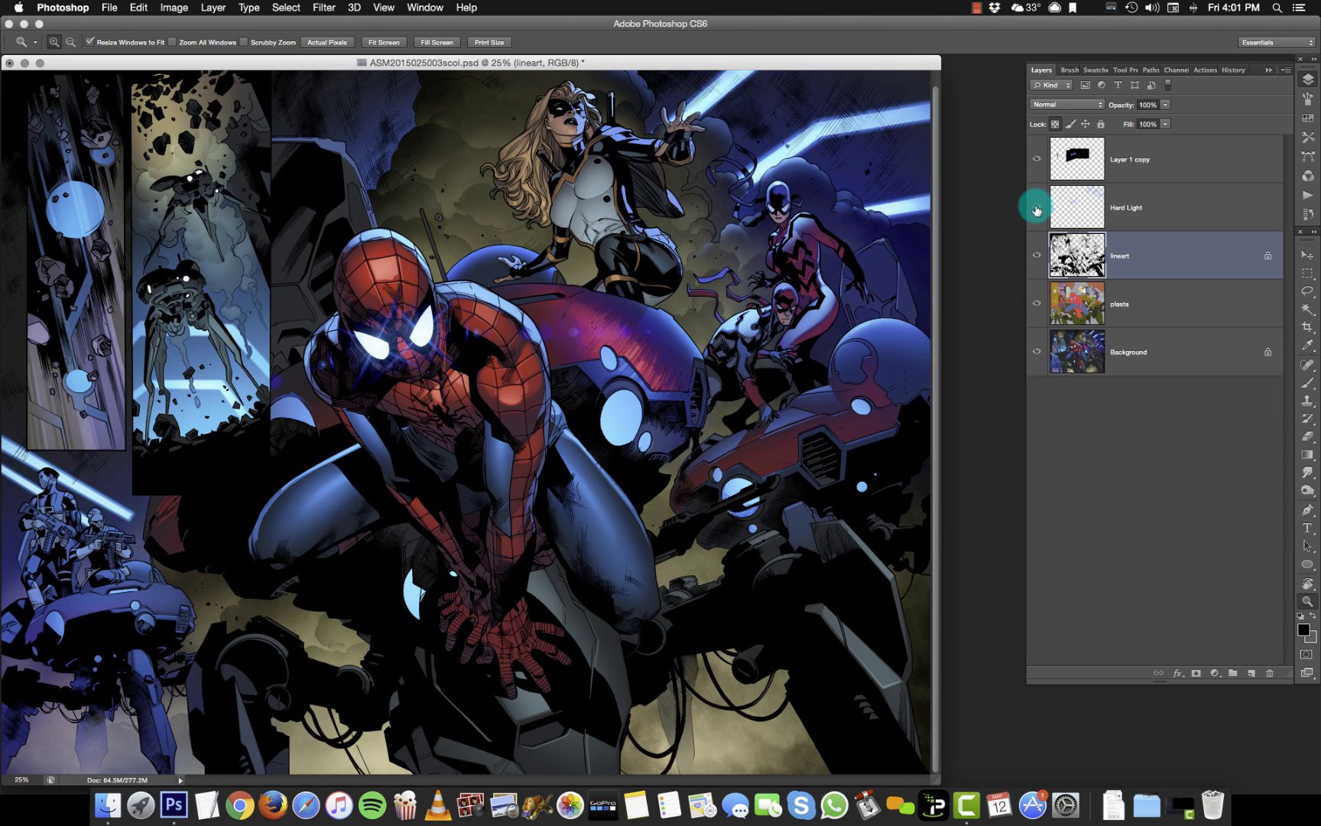
pyautogui.click(1037, 208)
pyautogui.click(1036, 210)
pyautogui.click(1036, 212)
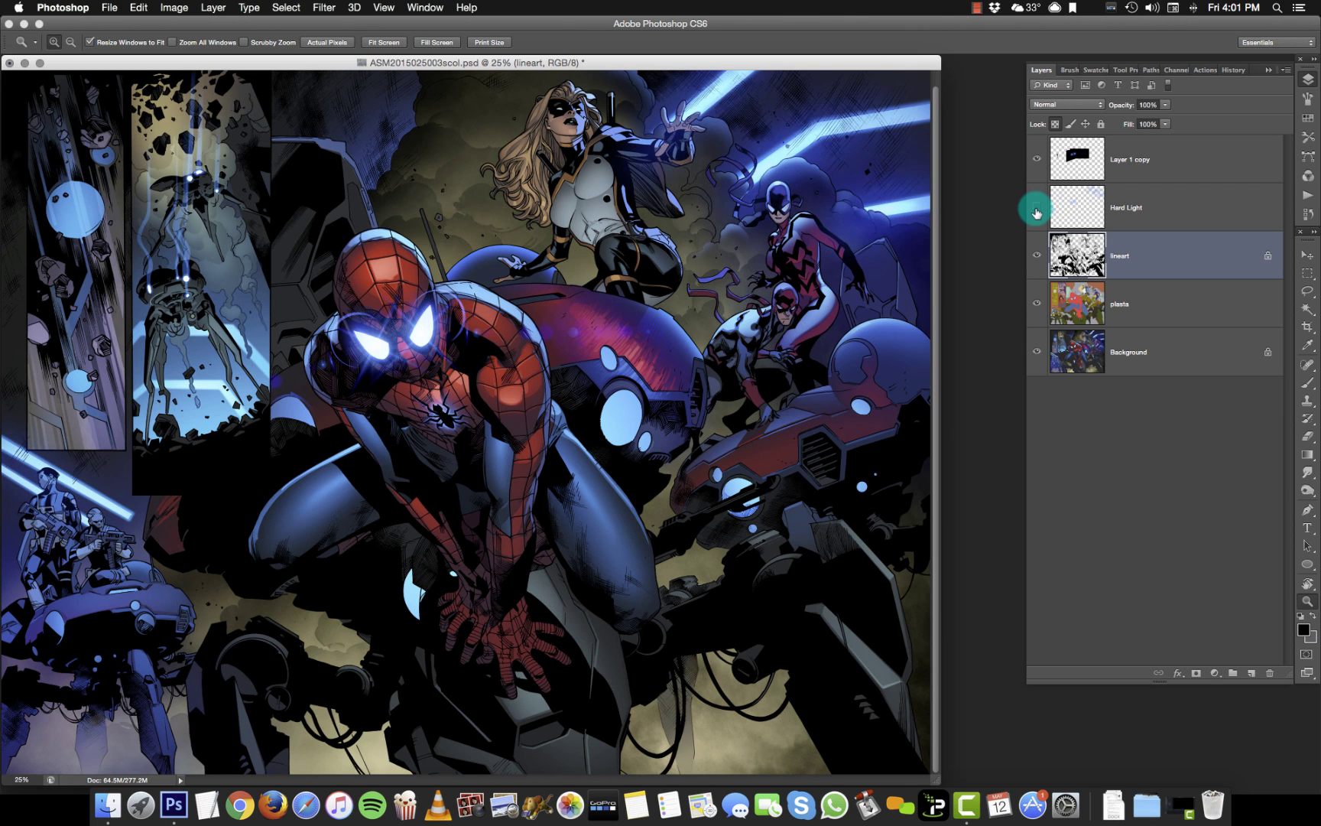
pyautogui.click(1167, 159)
pyautogui.click(1036, 160)
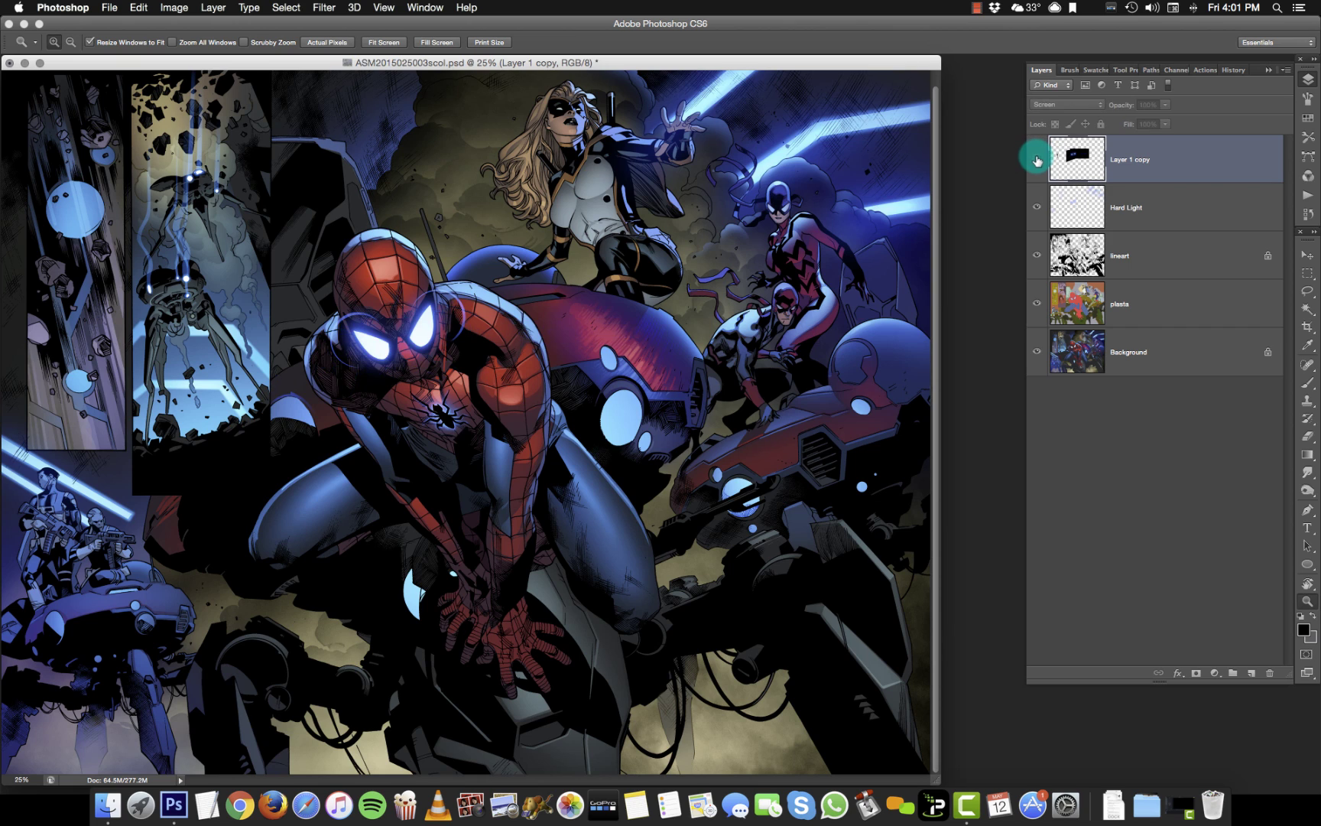
pyautogui.click(1036, 161)
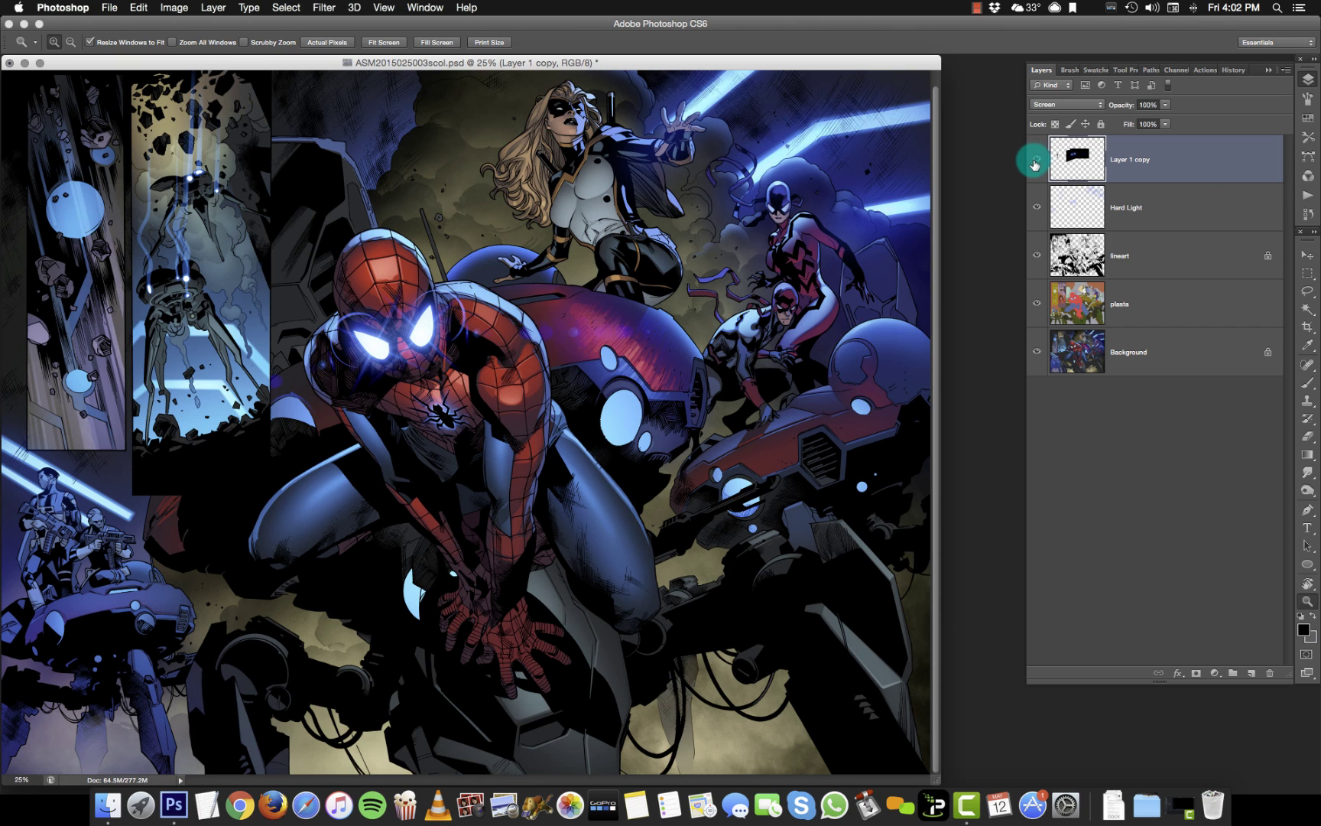
pyautogui.click(1036, 163)
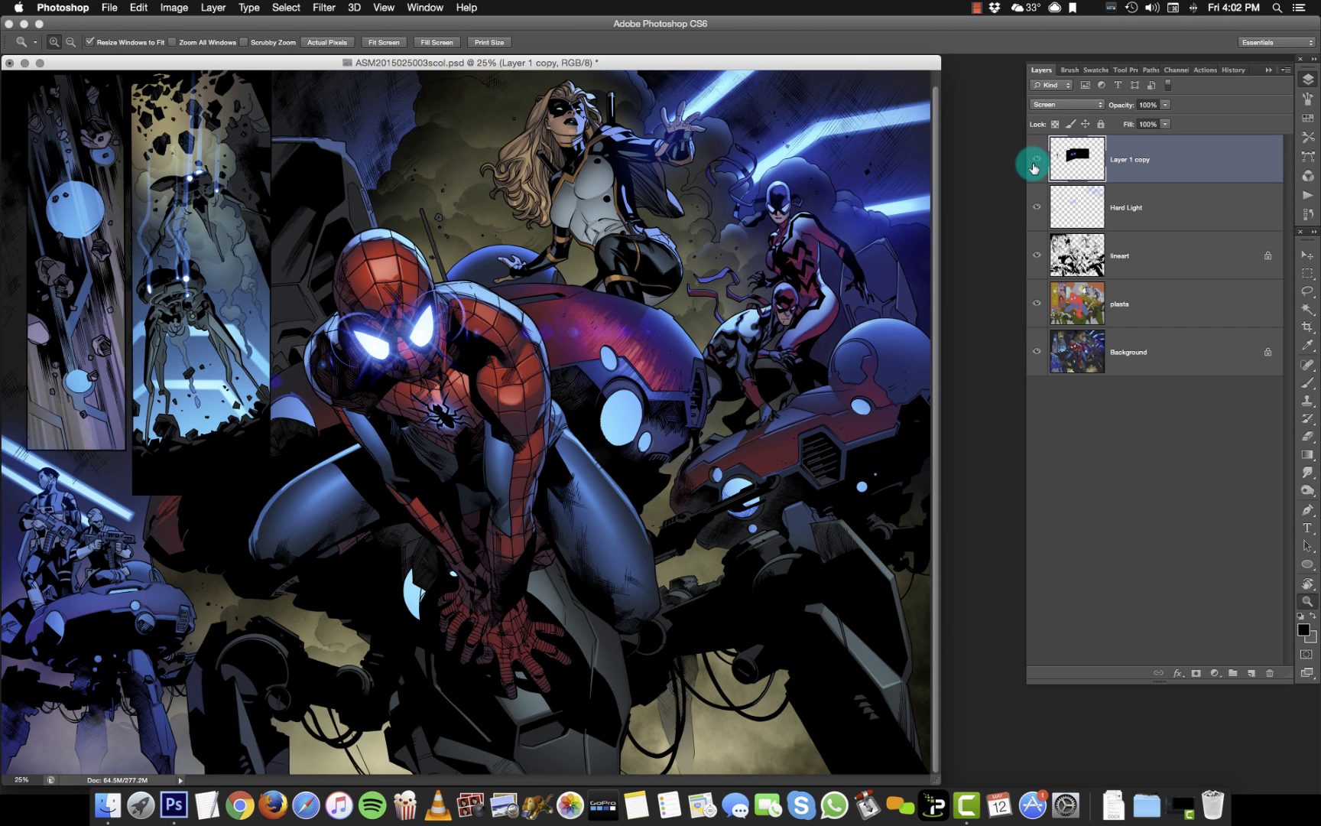